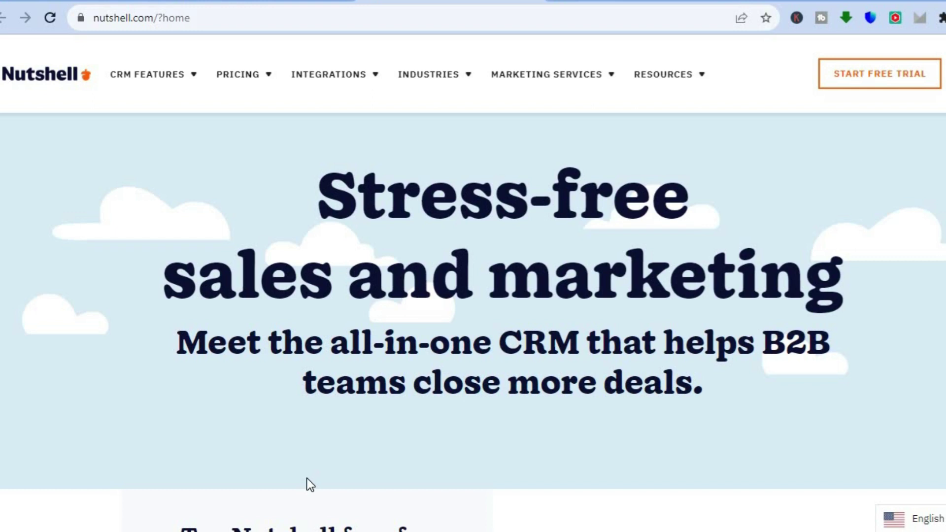
# Open and close the CRM features overview, then scroll down the page
pyautogui.click(168, 88)
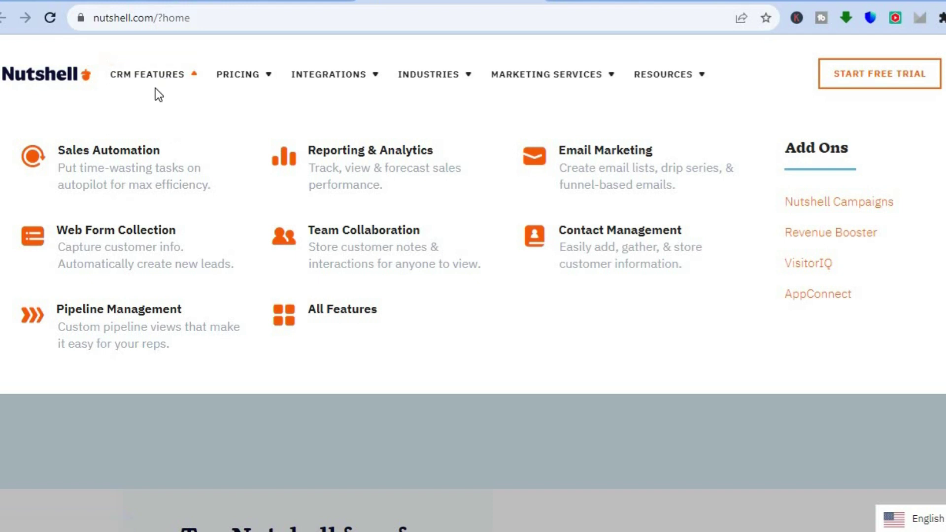
pyautogui.click(155, 87)
pyautogui.click(156, 81)
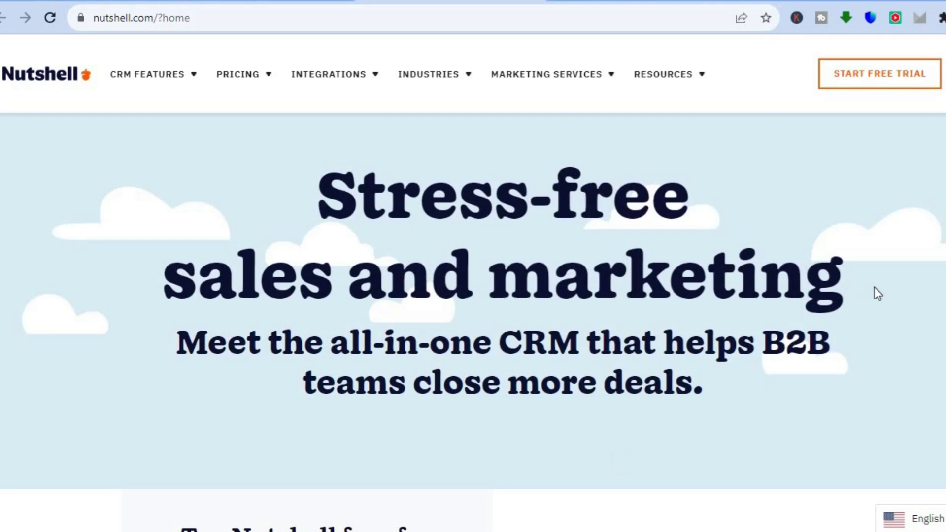
pyautogui.scroll(-5, 472, 295)
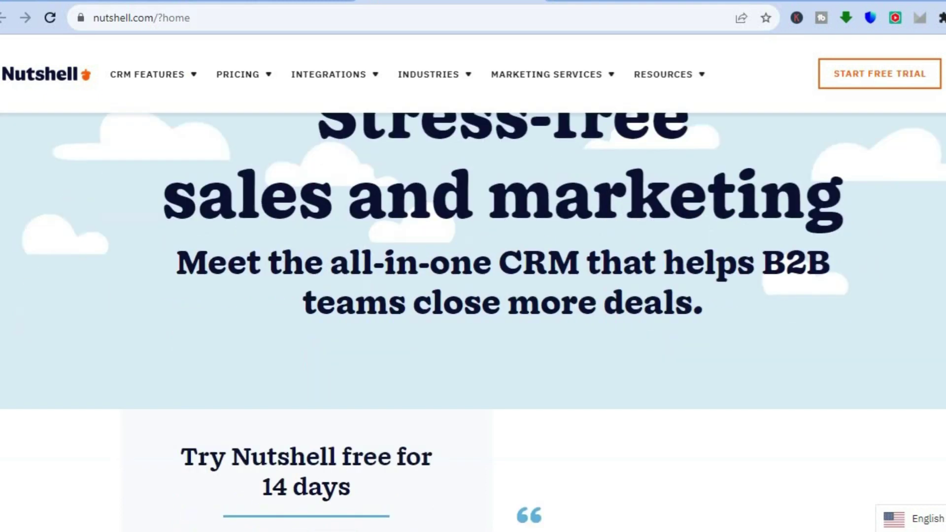
pyautogui.scroll(-2, 473, 323)
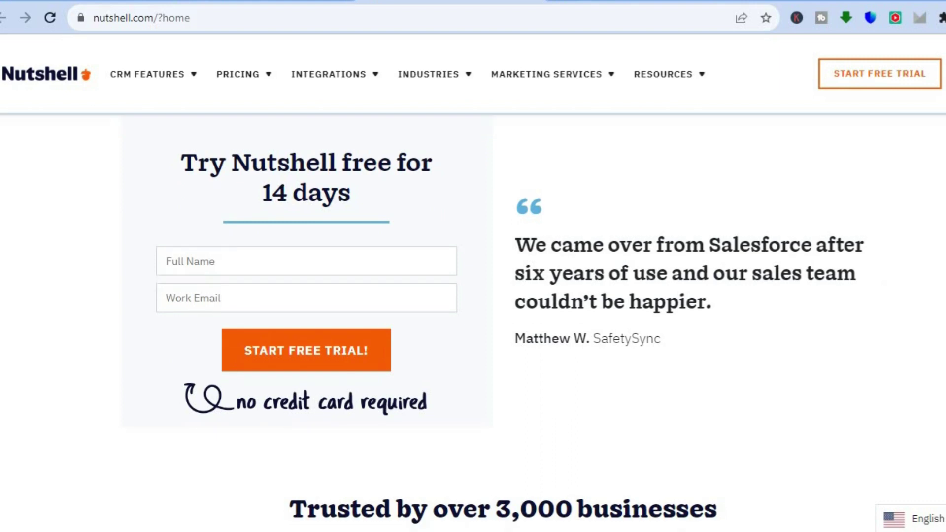
pyautogui.scroll(-3, 473, 323)
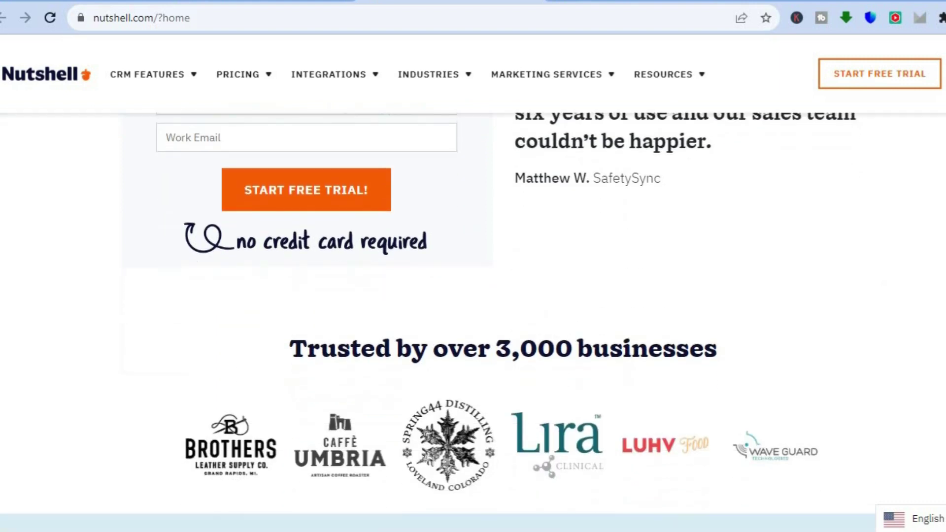
pyautogui.scroll(-1, 473, 314)
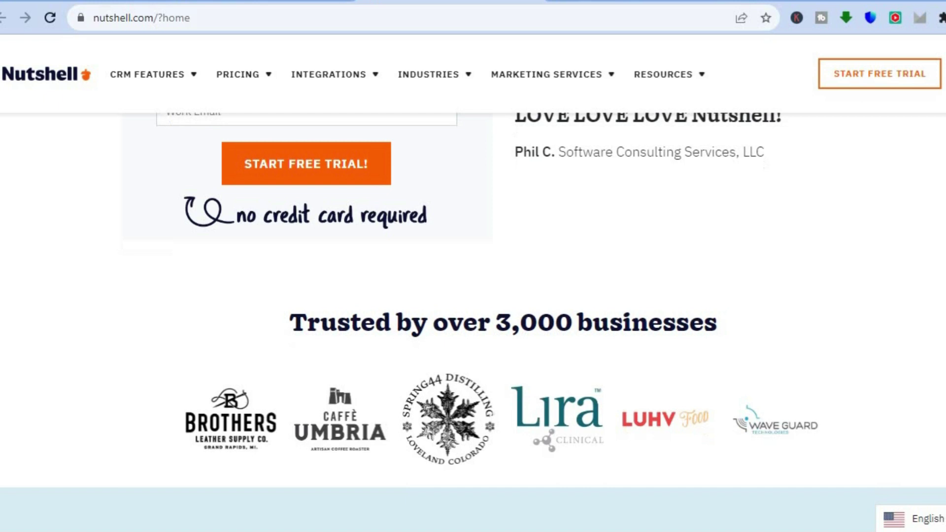
# On the app.nutshell.com dashboard, collapse the quick-start checklist and show the Add new choices
pyautogui.click(616, 1)
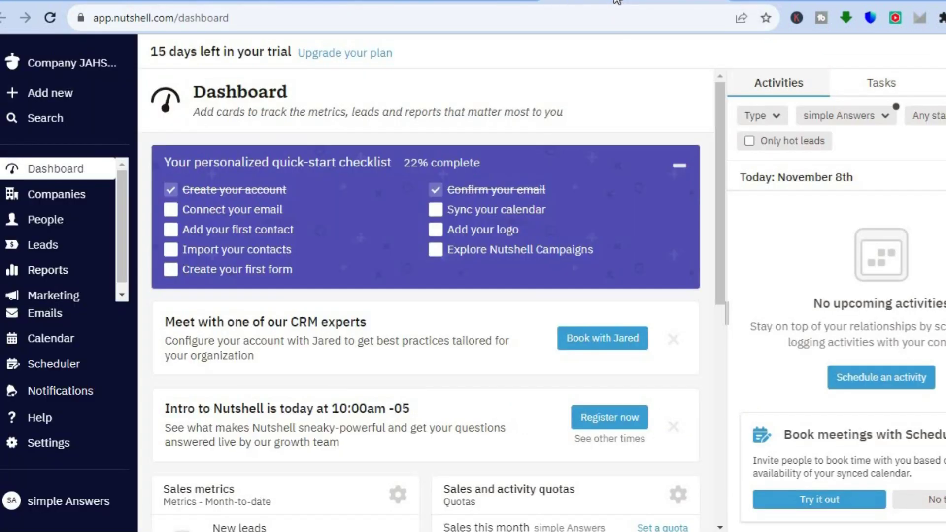
pyautogui.click(682, 166)
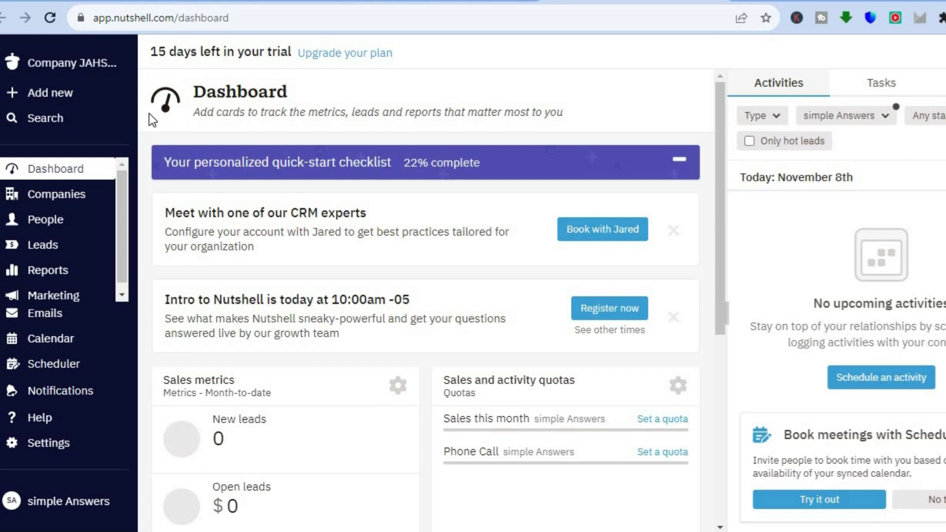
pyautogui.click(89, 97)
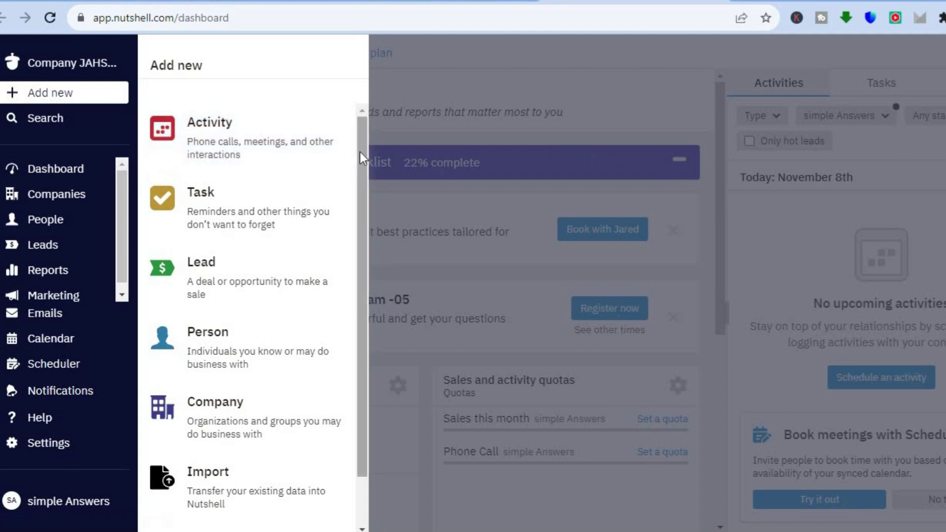
# Scroll the Add new panel and open the Import your data page
pyautogui.moveTo(361, 214); pyautogui.dragTo(364, 333)
pyautogui.moveTo(363, 265); pyautogui.dragTo(361, 110)
pyautogui.click(361, 111)
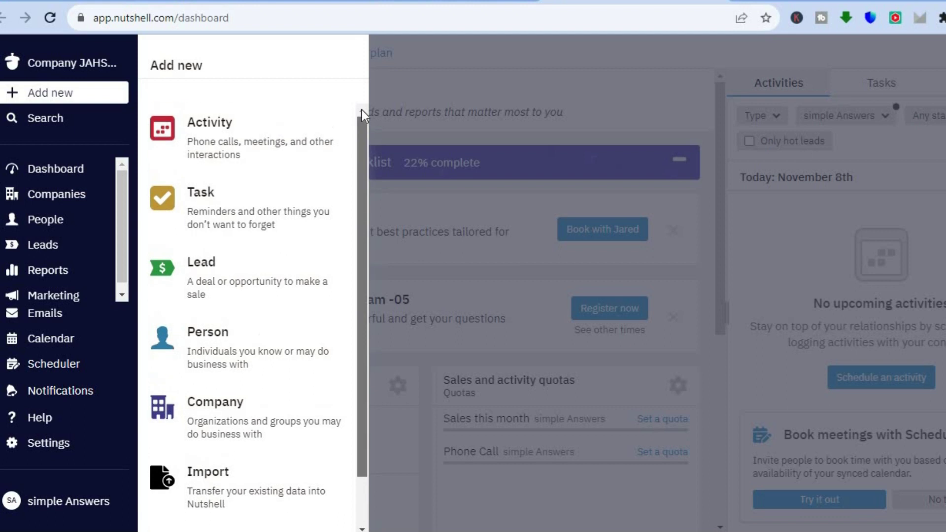
pyautogui.moveTo(361, 156); pyautogui.dragTo(358, 206)
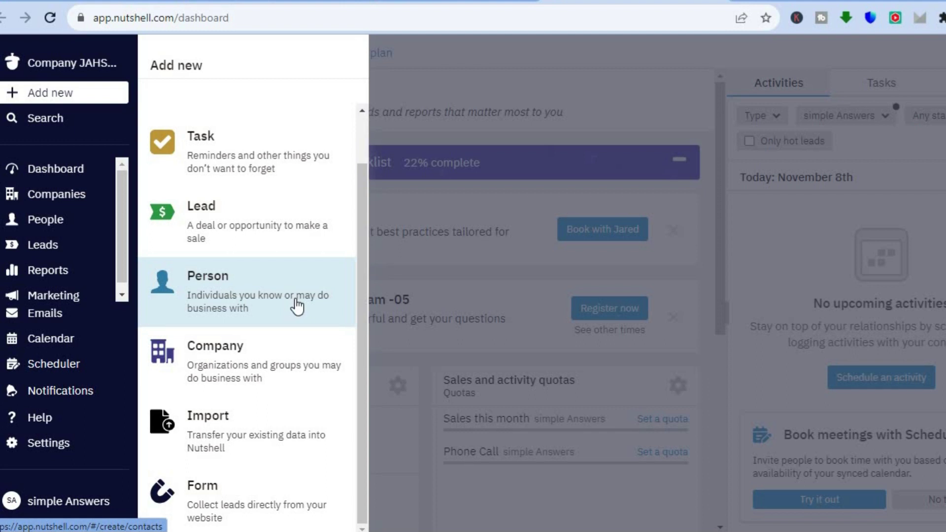
pyautogui.click(269, 435)
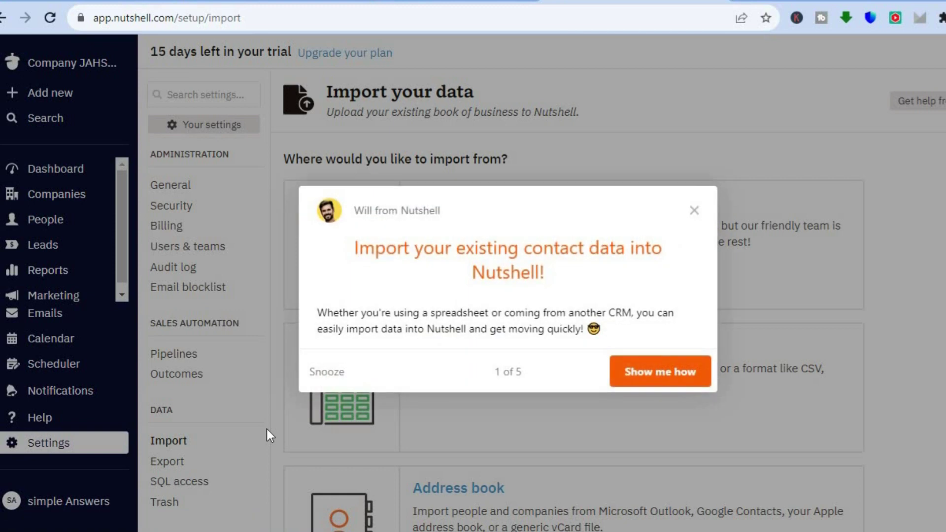
# Dismiss the import tip and review Address book sources: Apple Contacts, Google Contacts, LinkedIn, vCard
pyautogui.click(694, 211)
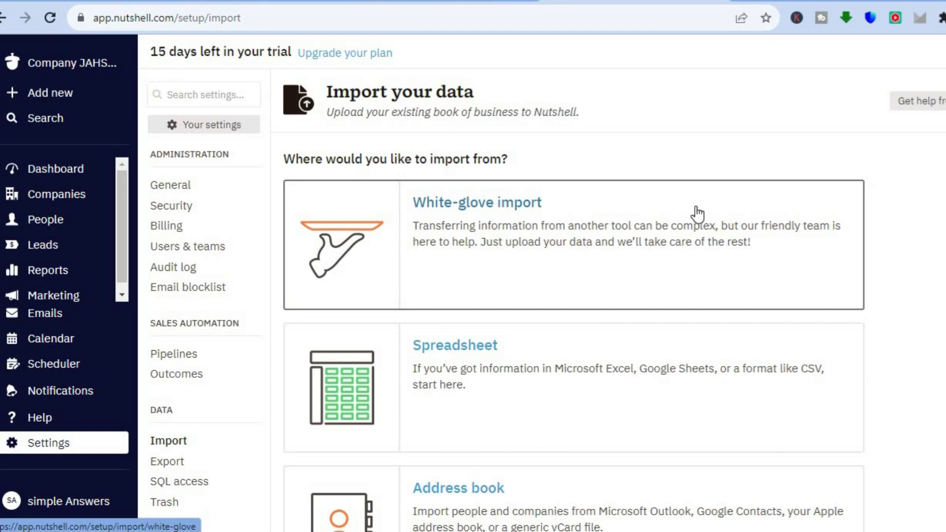
pyautogui.scroll(-3, 541, 286)
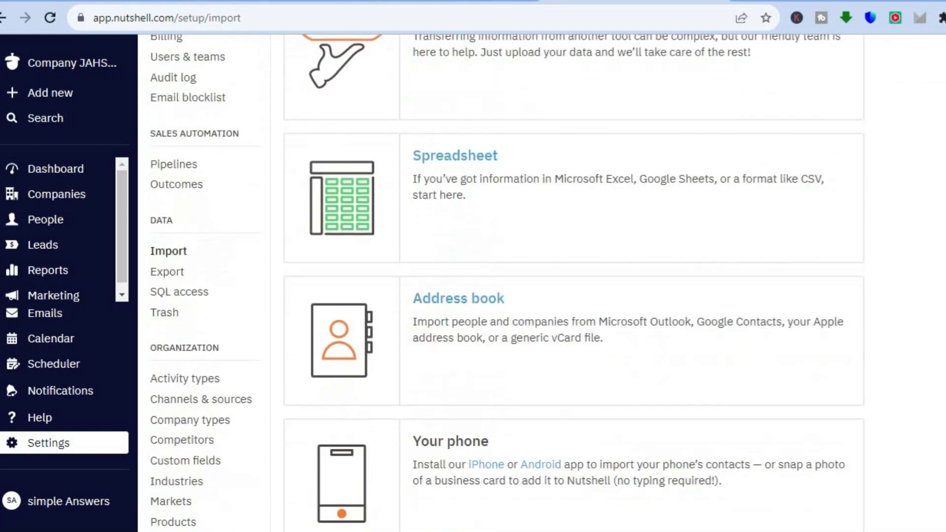
pyautogui.click(540, 319)
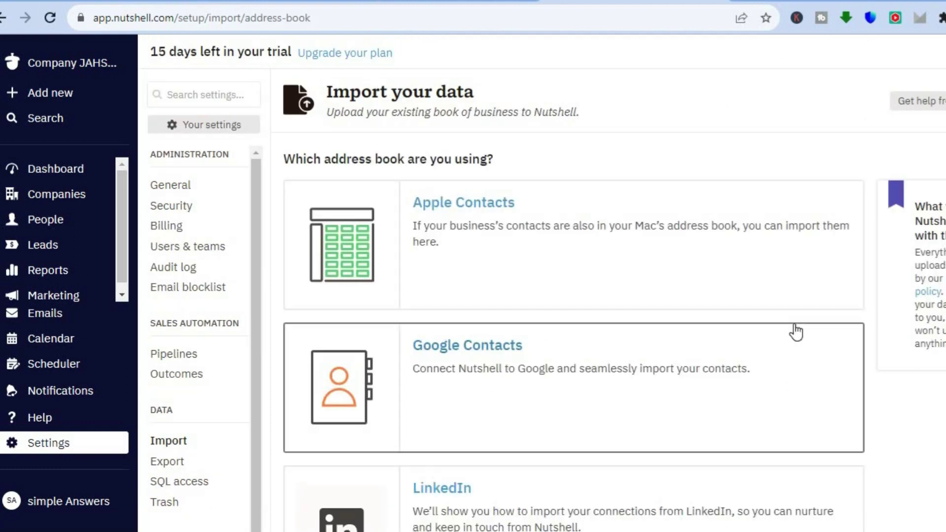
pyautogui.scroll(-3, 542, 284)
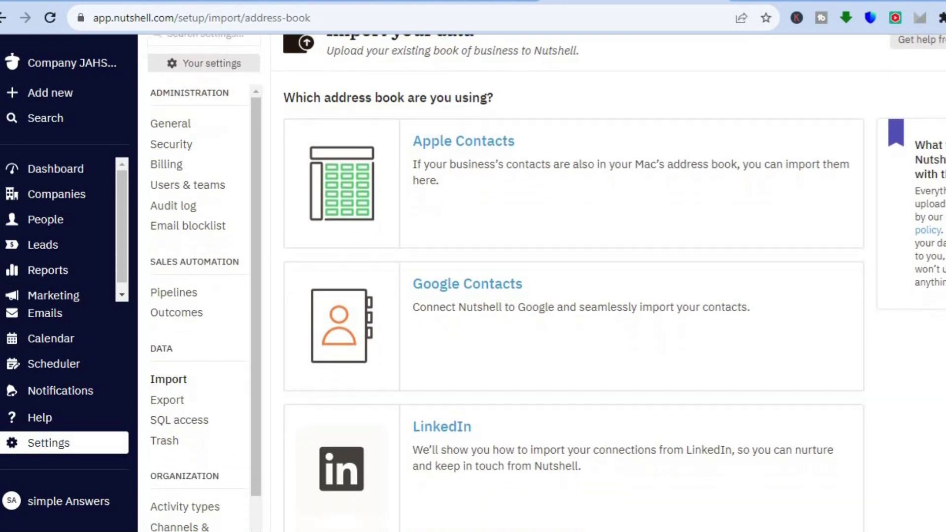
pyautogui.scroll(3, 542, 284)
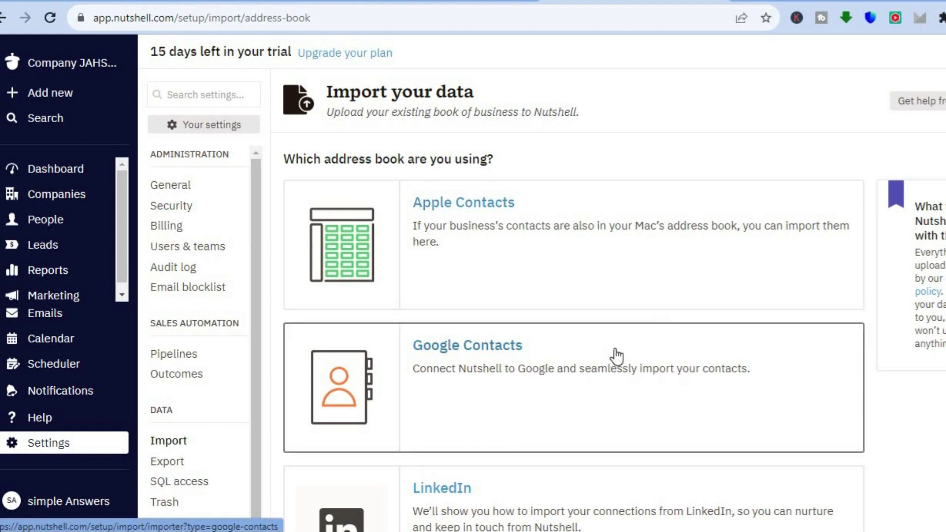
pyautogui.scroll(-4, 872, 353)
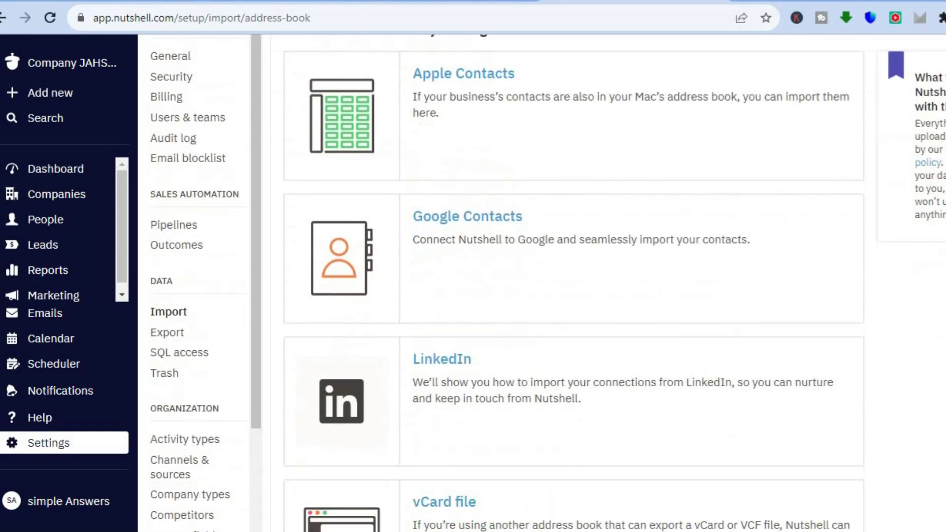
pyautogui.scroll(-1, 542, 283)
pyautogui.scroll(4, 546, 282)
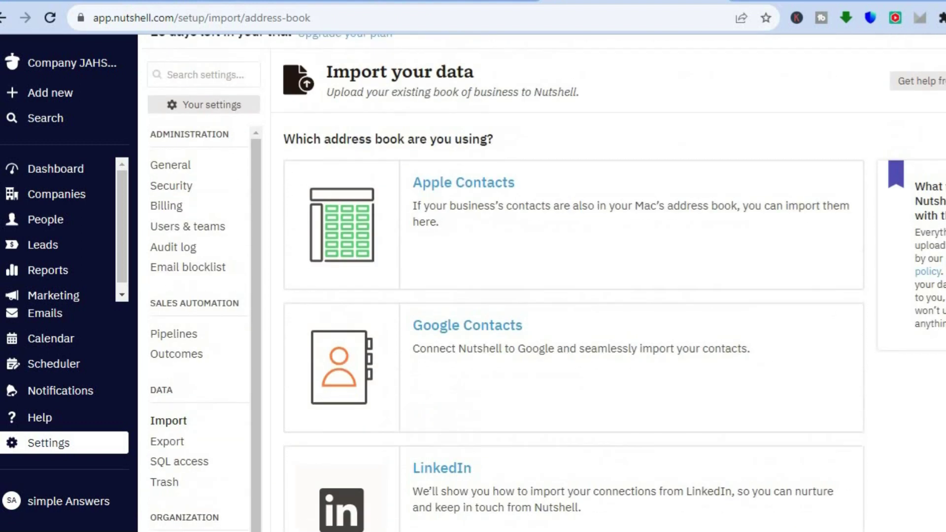
pyautogui.scroll(1, 500, 202)
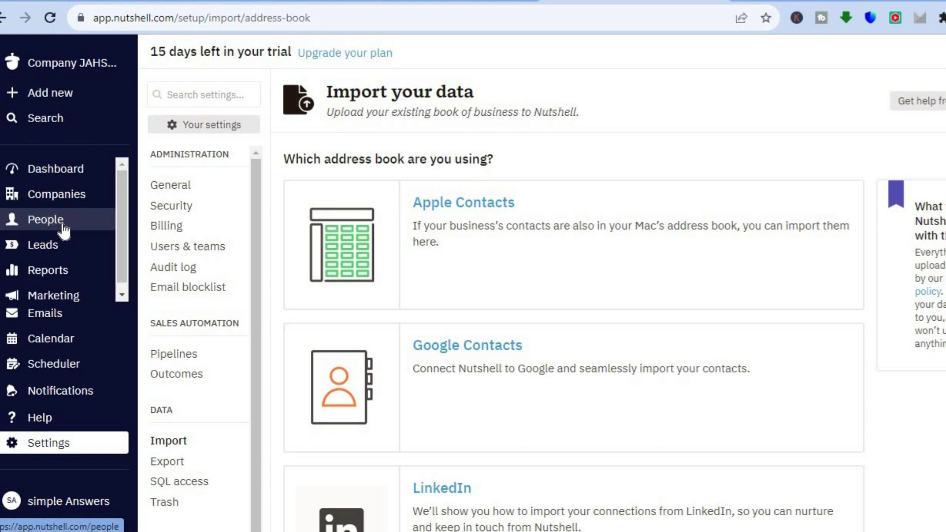
# Open the People list, start a new person form, scroll it, and close it unsaved
pyautogui.click(46, 220)
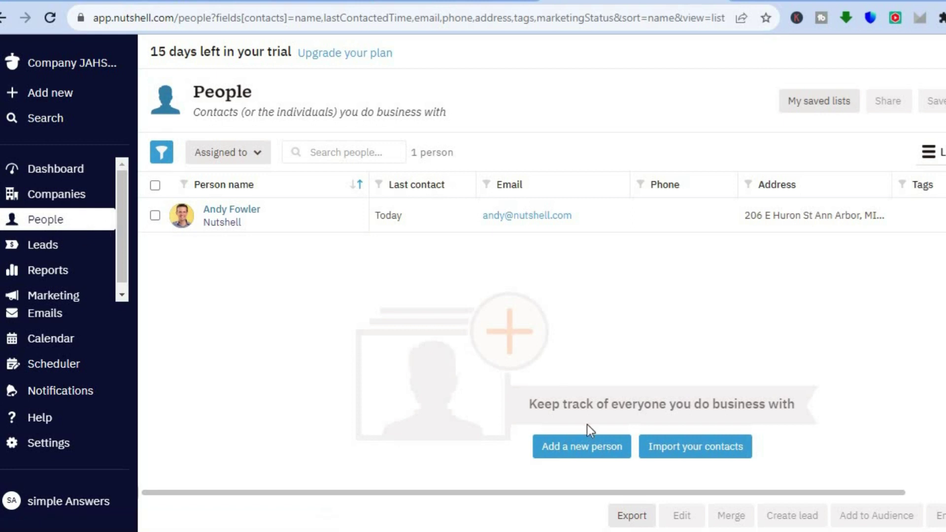
pyautogui.click(577, 448)
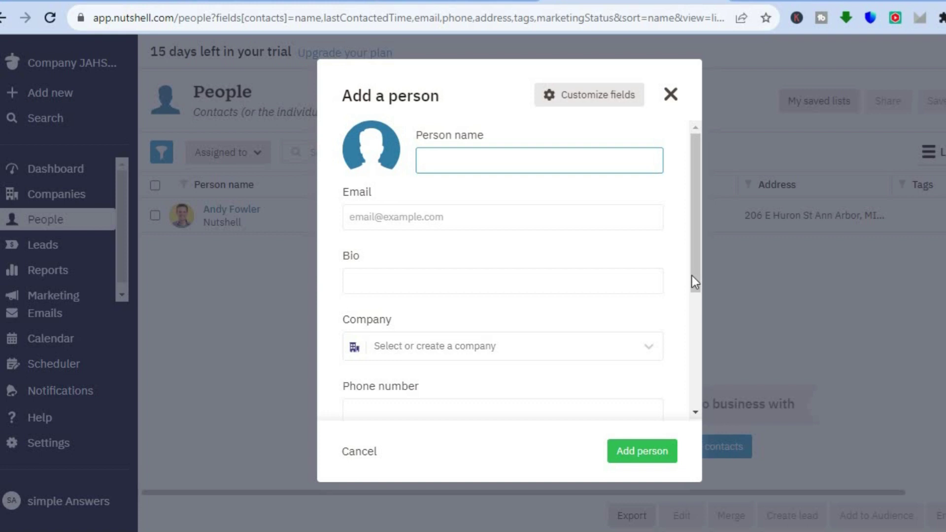
pyautogui.moveTo(692, 276); pyautogui.dragTo(681, 456)
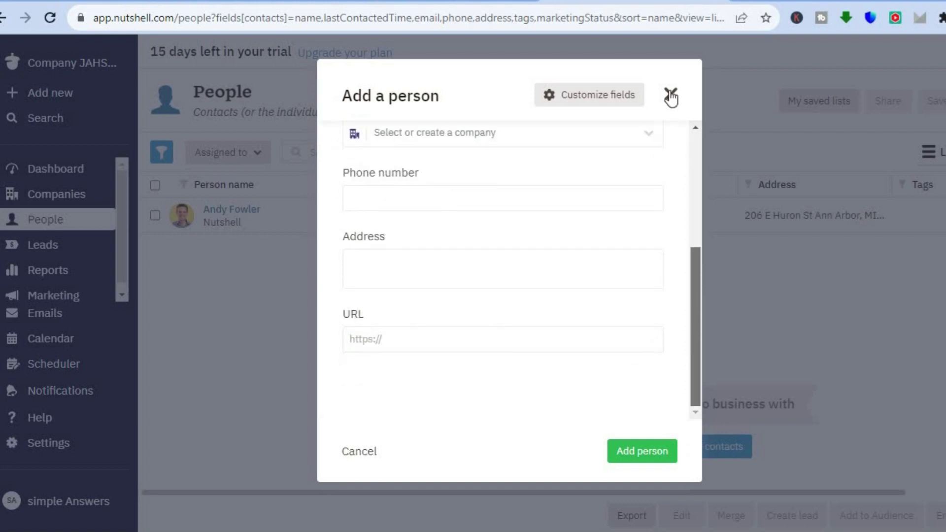
pyautogui.click(717, 462)
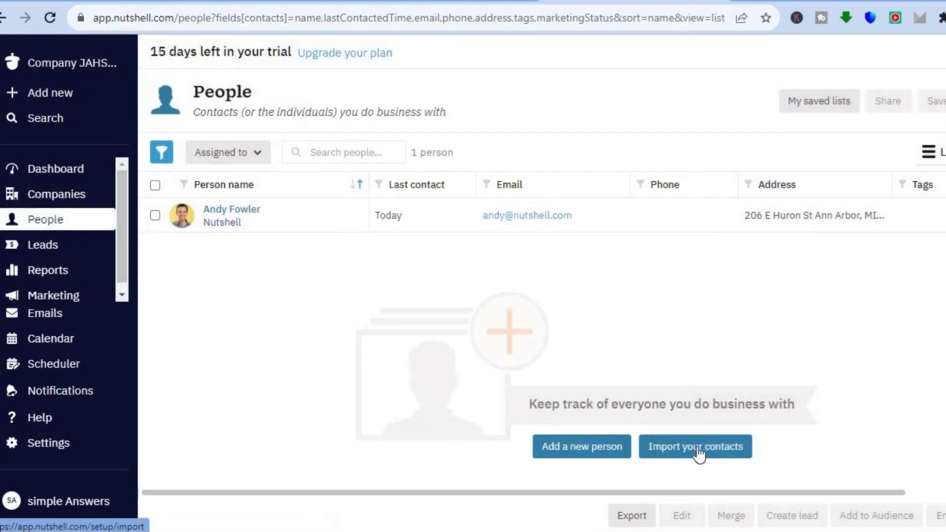
# Browse all contact import sources, then return to the dashboard and show the Add new choices
pyautogui.click(699, 453)
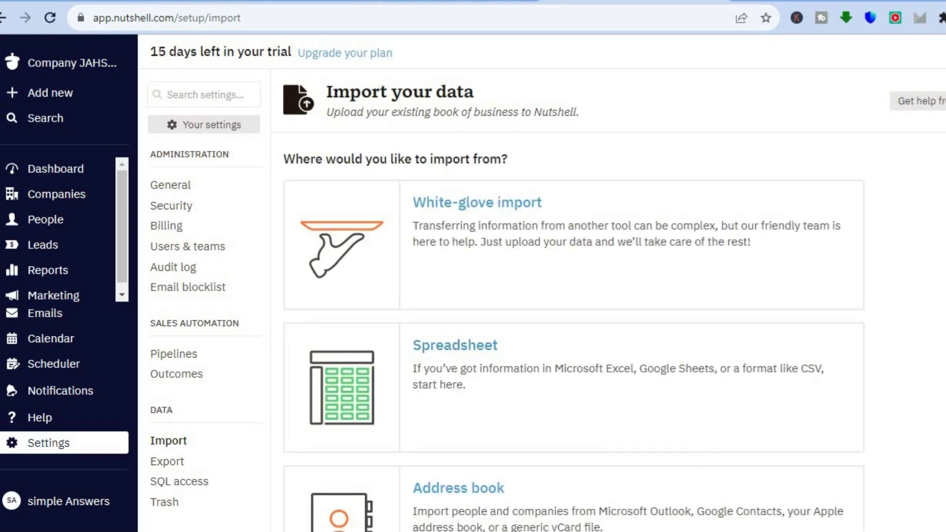
pyautogui.scroll(-7, 542, 283)
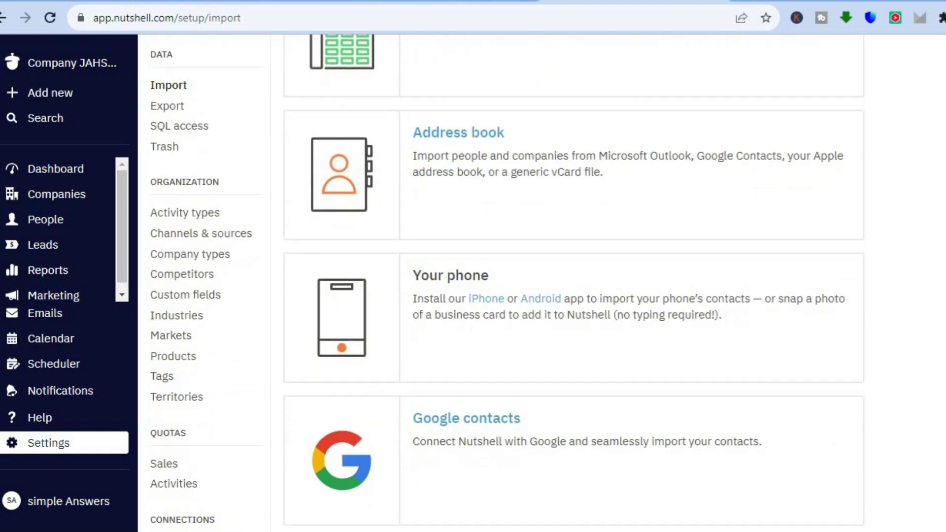
pyautogui.scroll(-6, 541, 283)
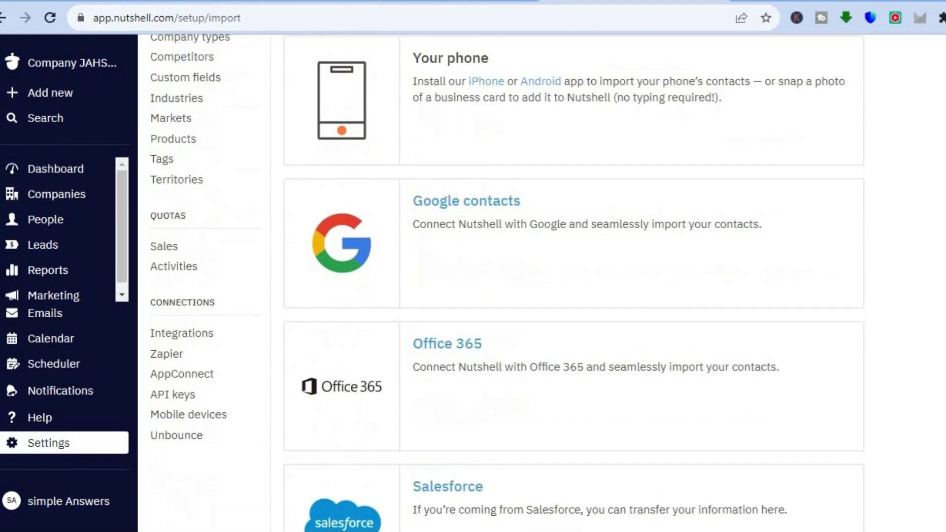
pyautogui.scroll(-6, 542, 284)
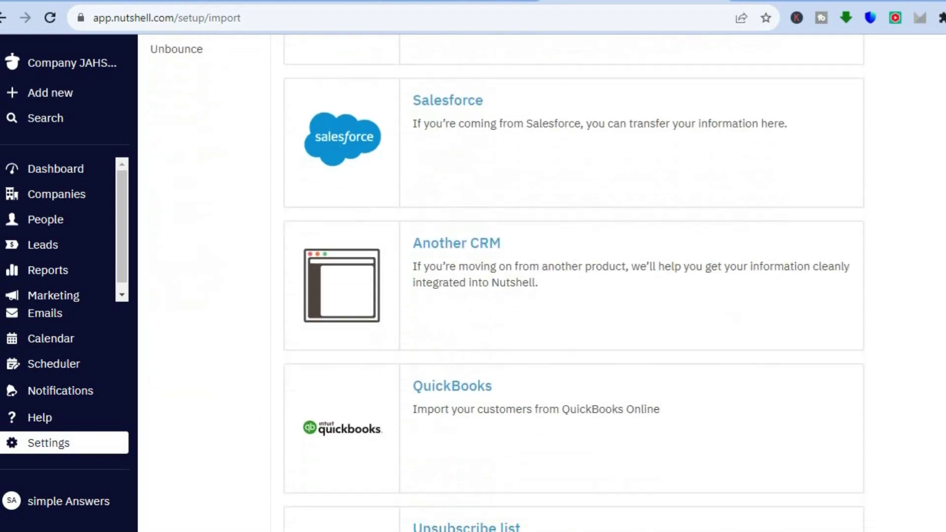
pyautogui.scroll(-2, 541, 284)
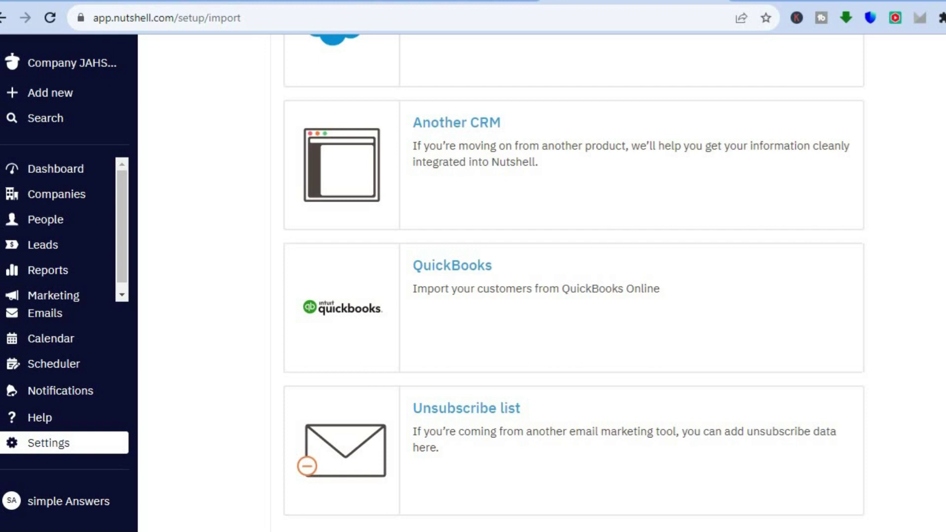
pyautogui.scroll(15, 542, 283)
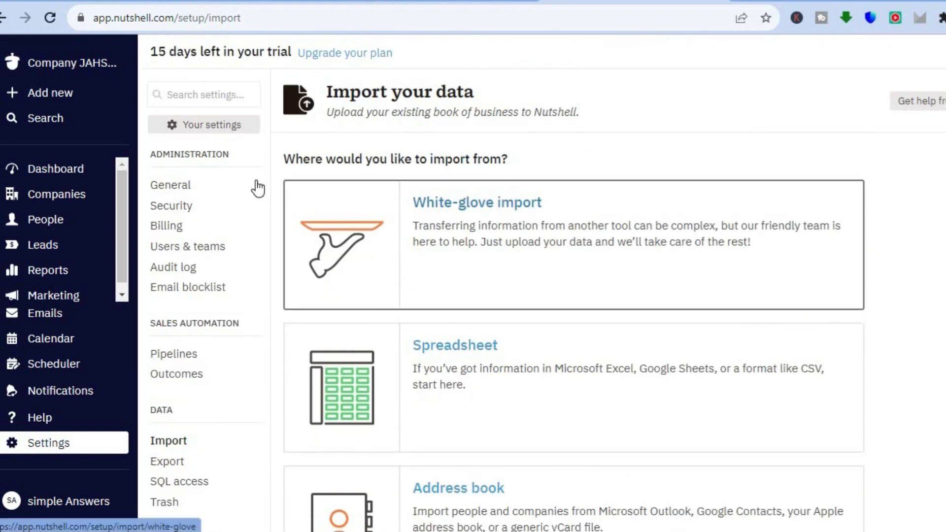
pyautogui.click(89, 170)
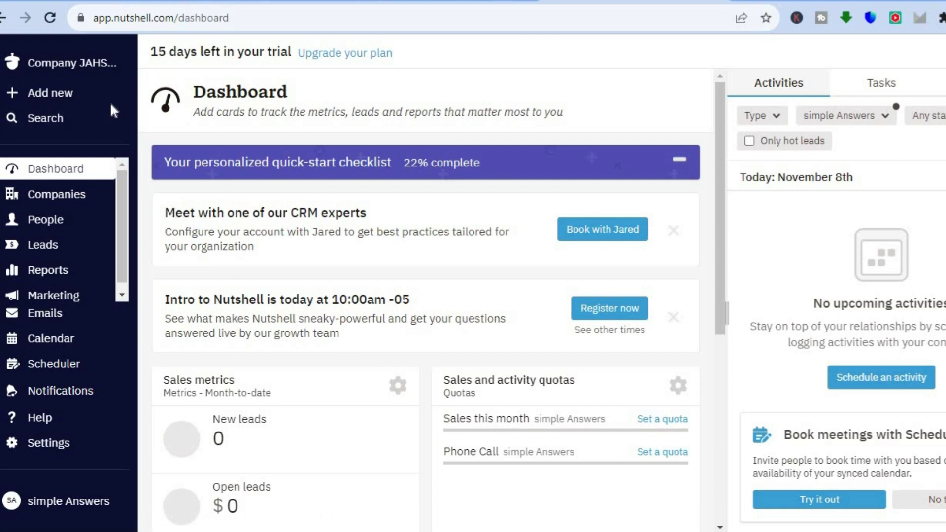
pyautogui.click(63, 90)
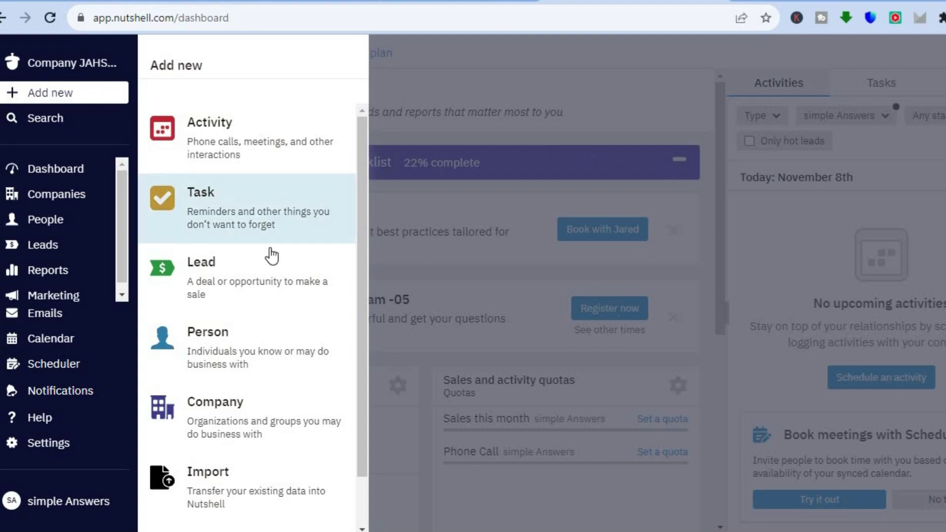
# Name a new task 'test' and set it due End of week at 5:15 PM
pyautogui.click(239, 224)
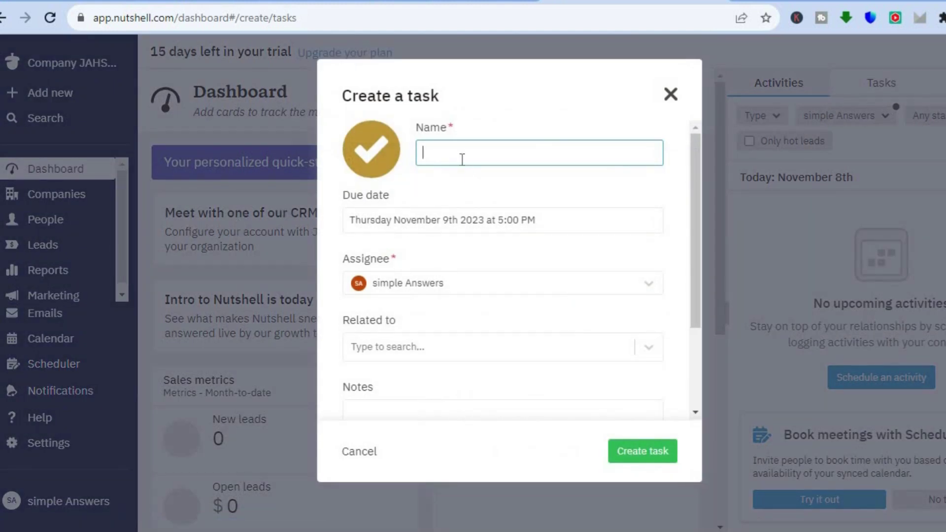
pyautogui.write('test')
pyautogui.click(510, 224)
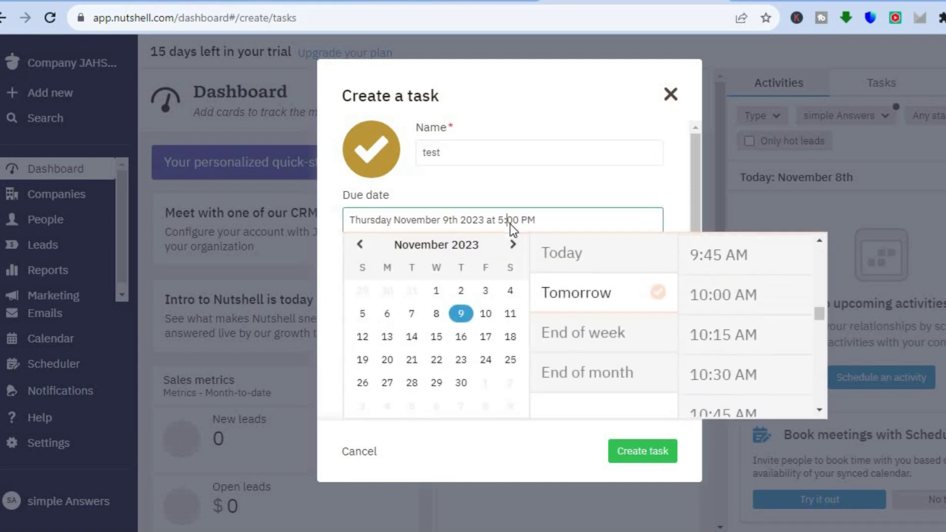
pyautogui.click(565, 335)
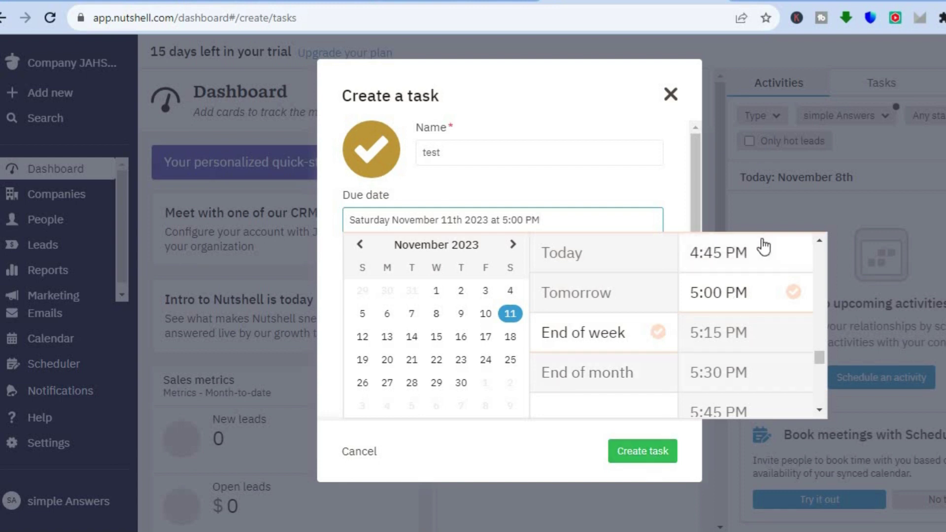
pyautogui.click(732, 337)
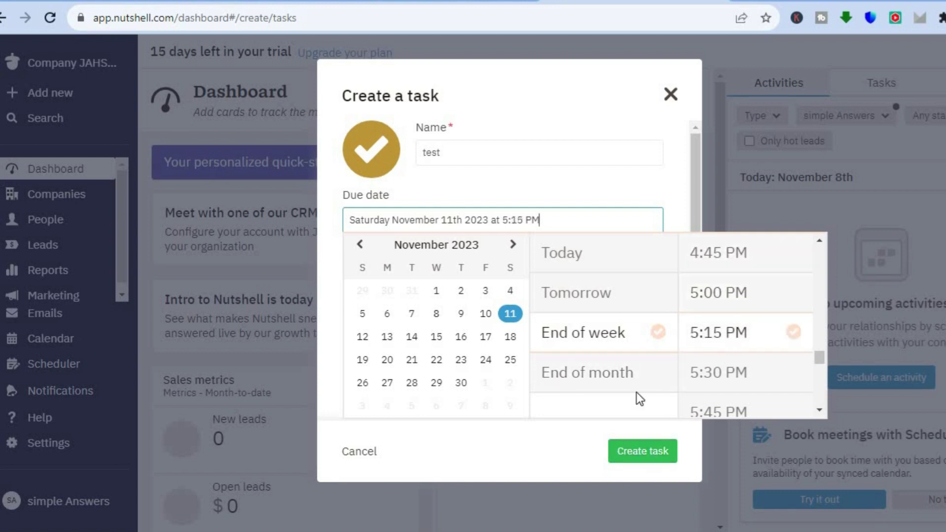
pyautogui.click(544, 468)
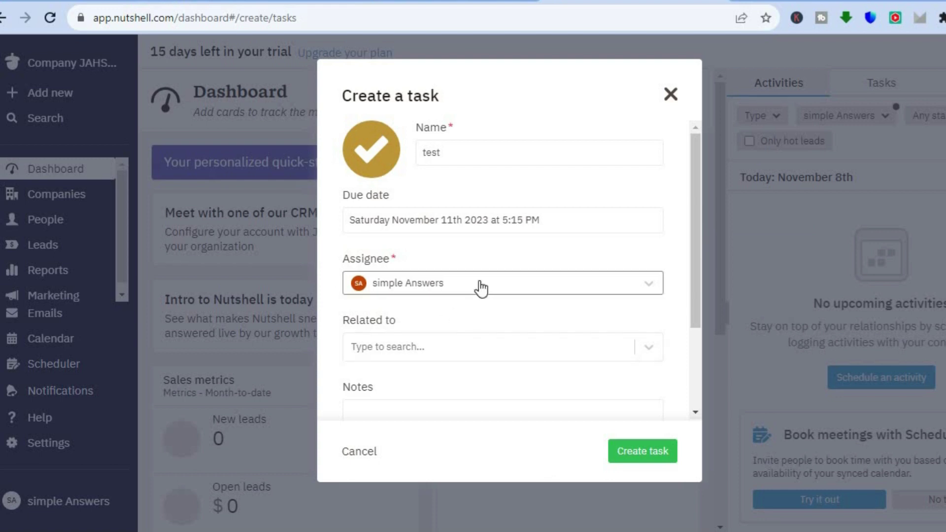
# Keep the current assignee and create the task
pyautogui.click(649, 287)
pyautogui.click(649, 287)
pyautogui.moveTo(695, 301); pyautogui.dragTo(688, 369)
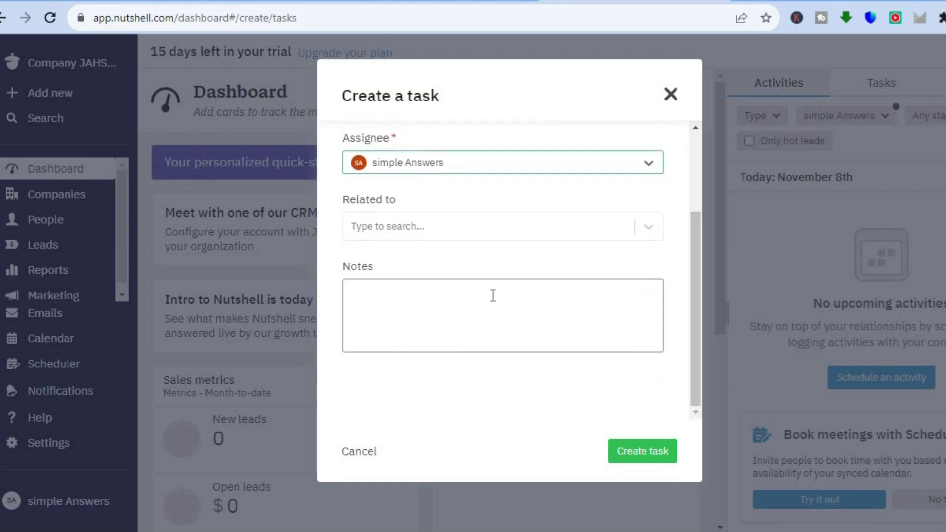
pyautogui.click(634, 455)
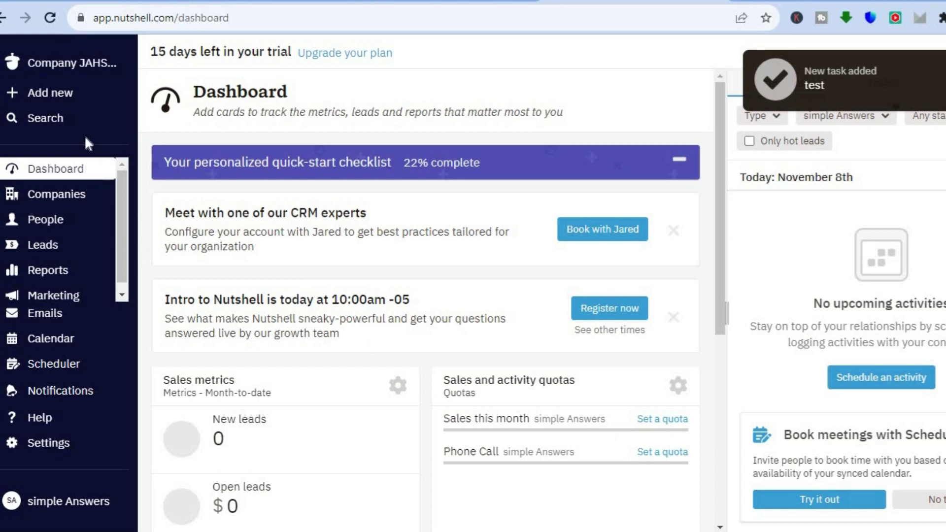
pyautogui.click(48, 254)
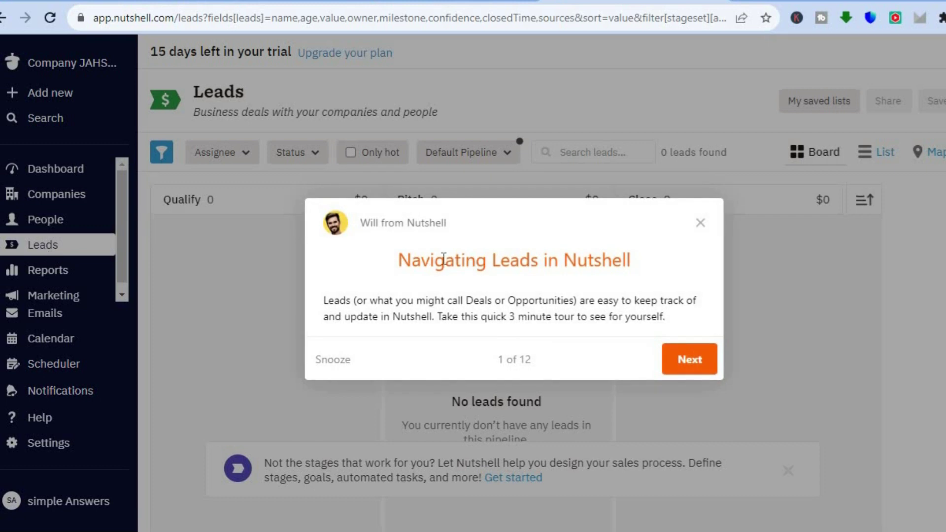
# Close the Navigating Leads in Nutshell tour on the empty Leads board
pyautogui.click(701, 224)
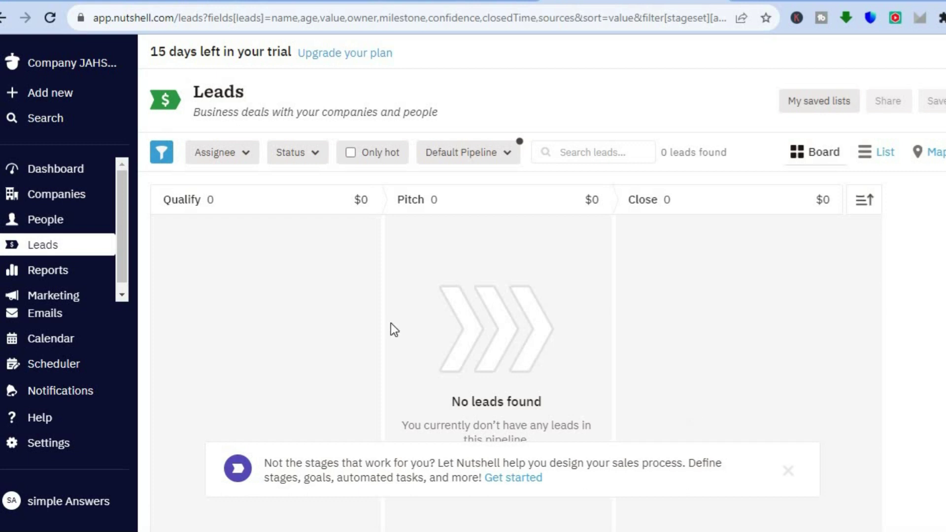
# Open the Add a lead form and check its anticipated closed date picker
pyautogui.click(40, 93)
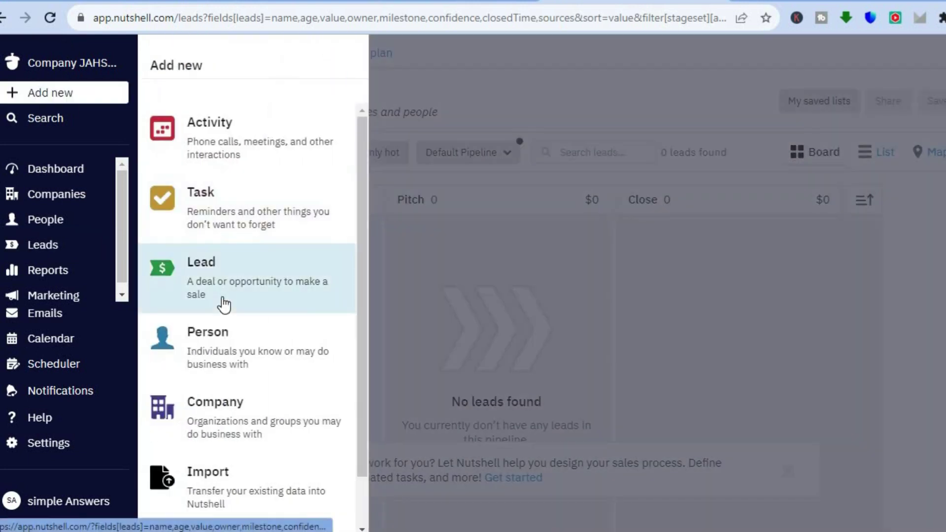
pyautogui.click(224, 304)
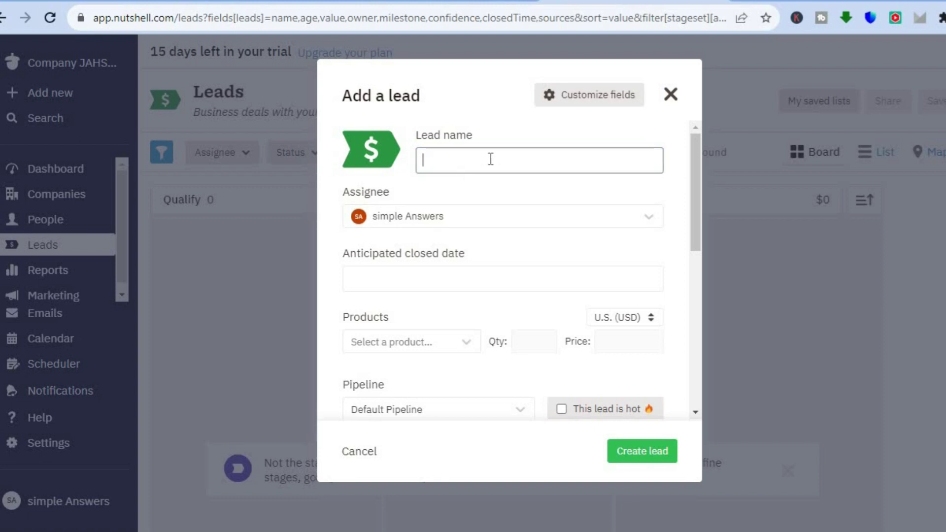
pyautogui.click(521, 282)
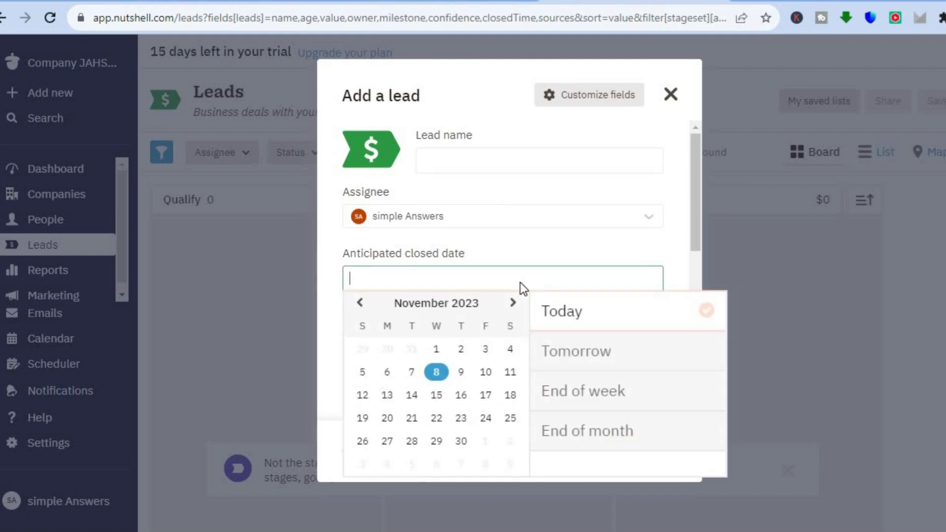
pyautogui.click(658, 248)
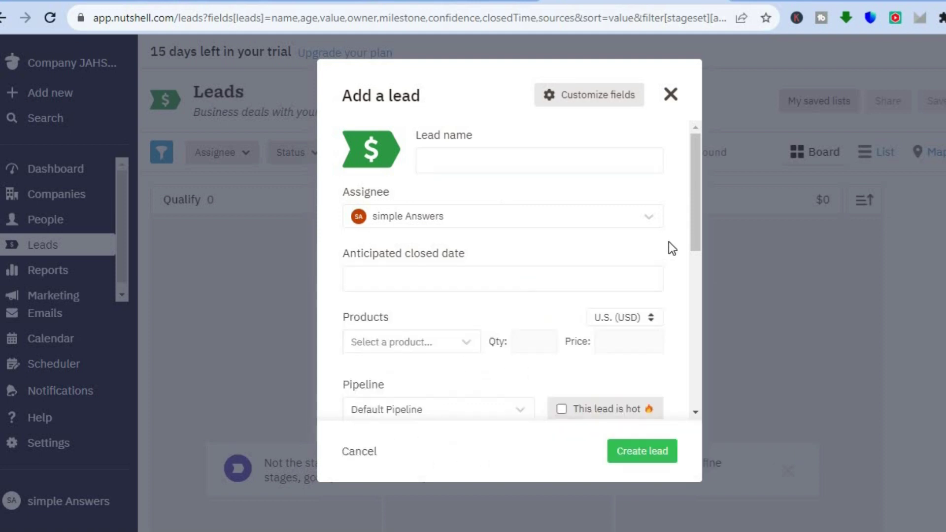
pyautogui.moveTo(696, 240); pyautogui.dragTo(692, 275)
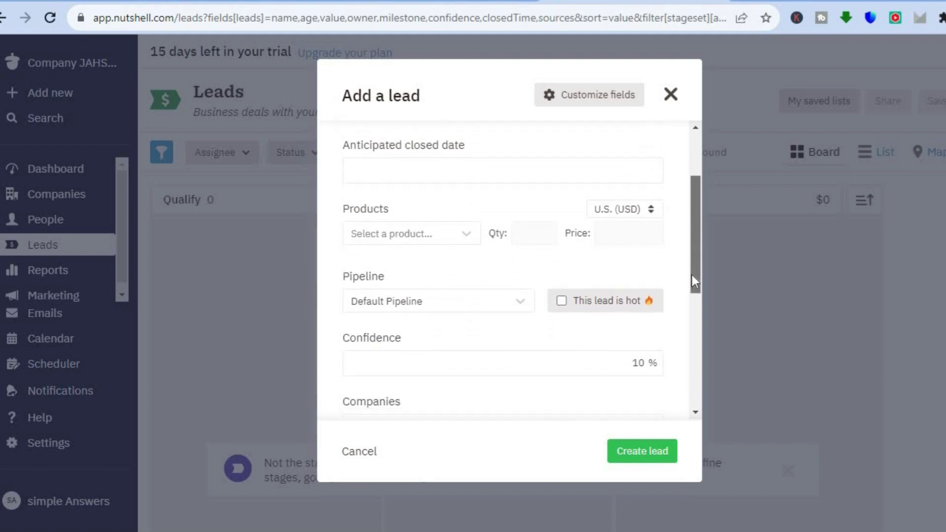
# Look through the product list and pipeline fields, then close the lead form unsaved
pyautogui.click(461, 244)
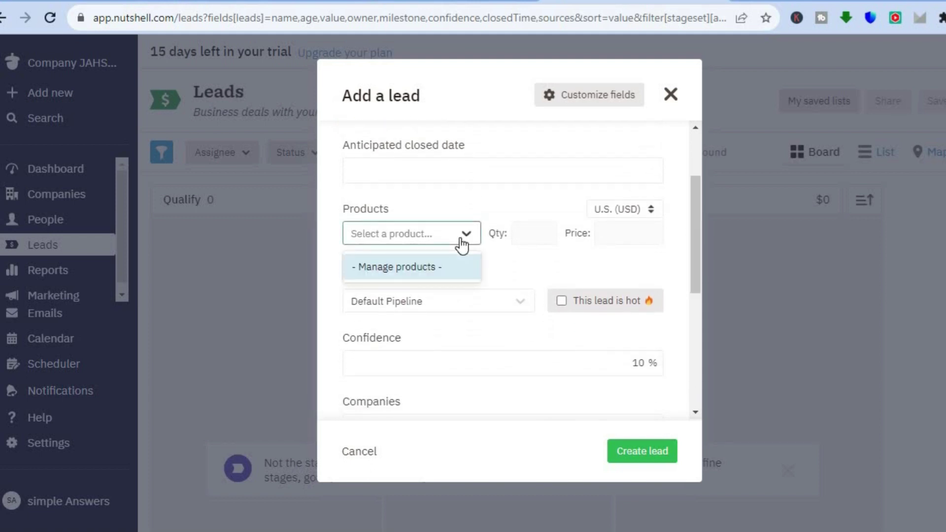
pyautogui.click(513, 260)
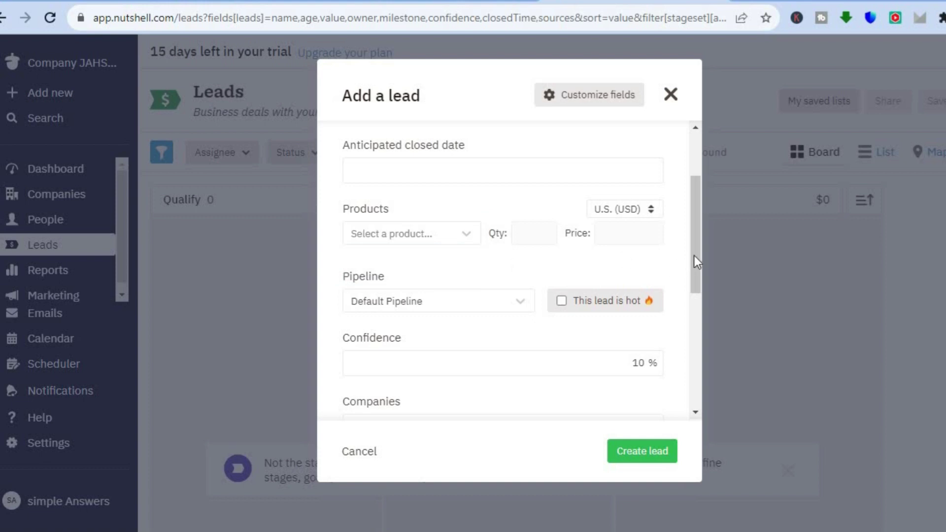
pyautogui.moveTo(693, 256); pyautogui.dragTo(693, 288)
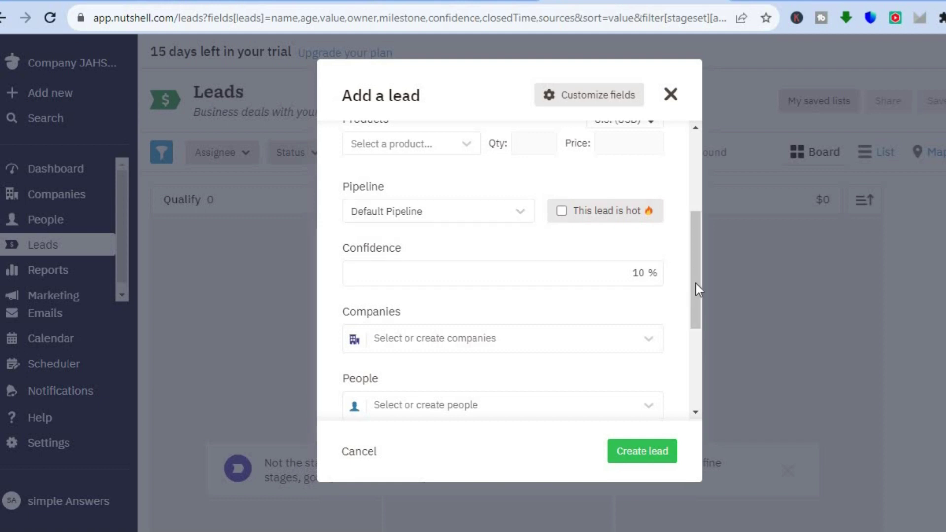
pyautogui.scroll(-4, 695, 341)
pyautogui.scroll(4, 694, 182)
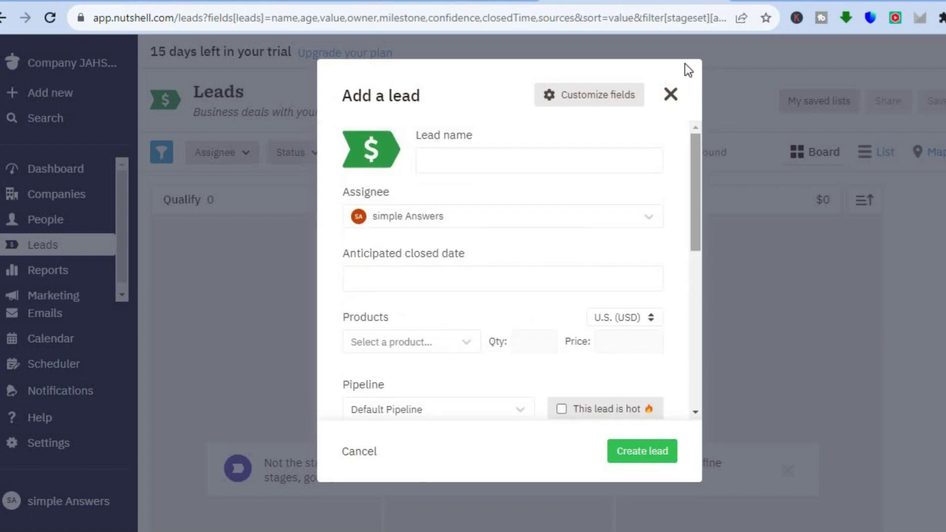
pyautogui.click(671, 95)
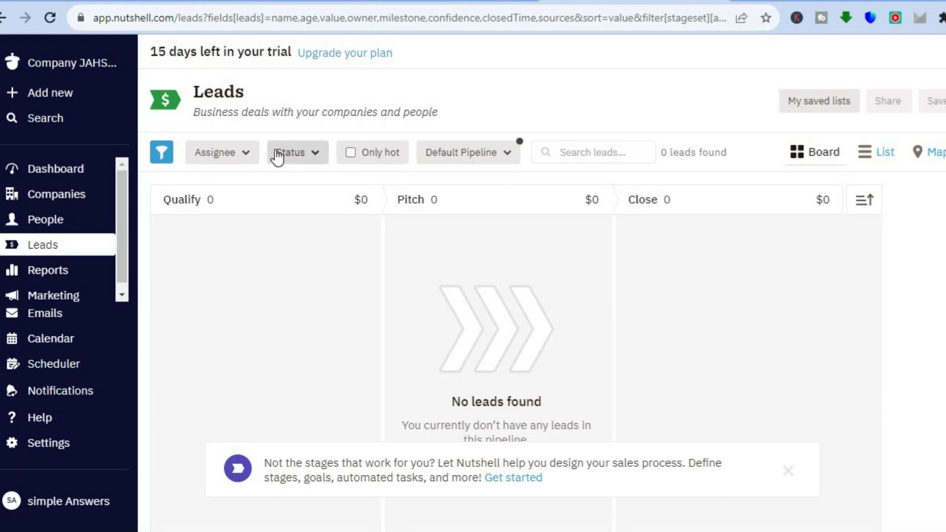
# Start a new website form from Add new and pick the Contact us template
pyautogui.click(49, 95)
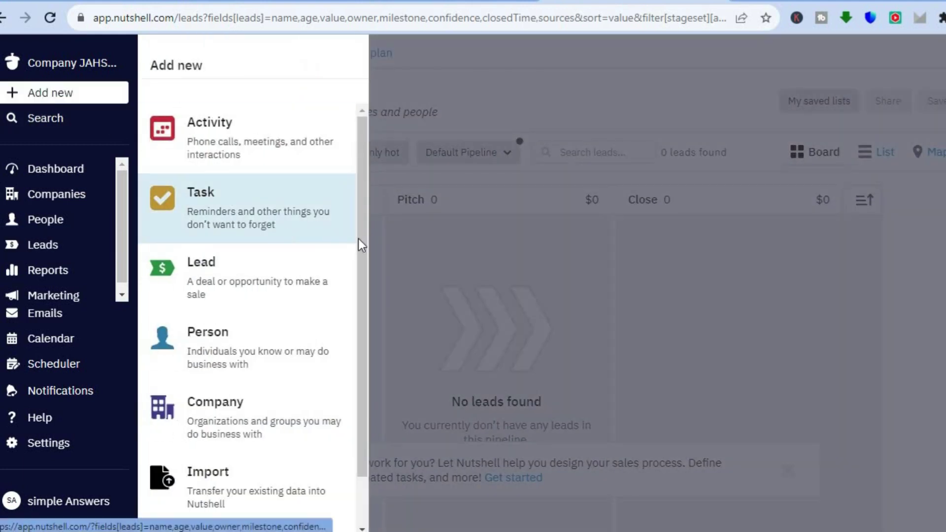
pyautogui.moveTo(361, 297); pyautogui.dragTo(360, 341)
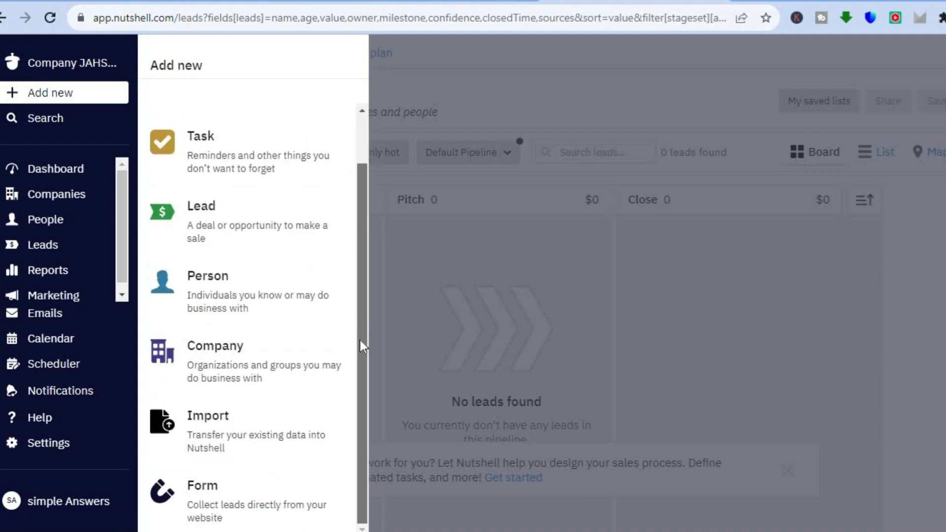
pyautogui.click(277, 498)
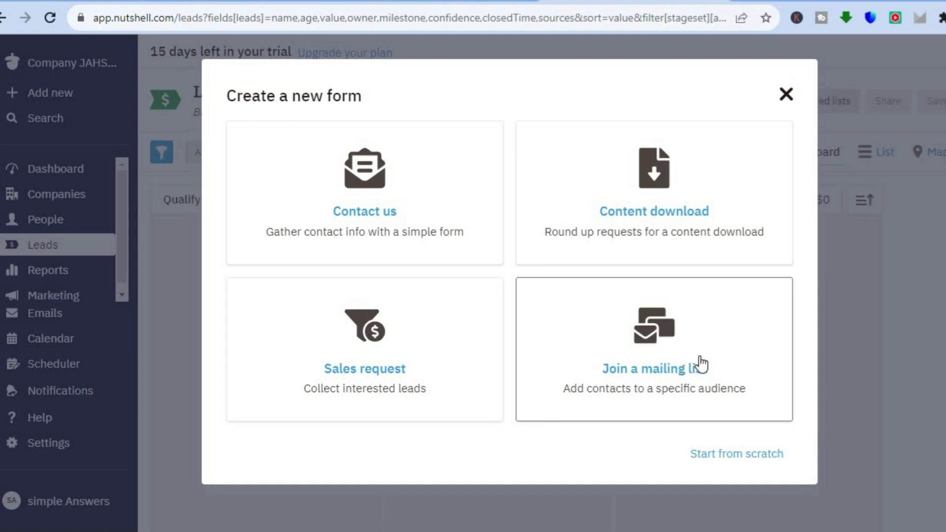
pyautogui.click(367, 222)
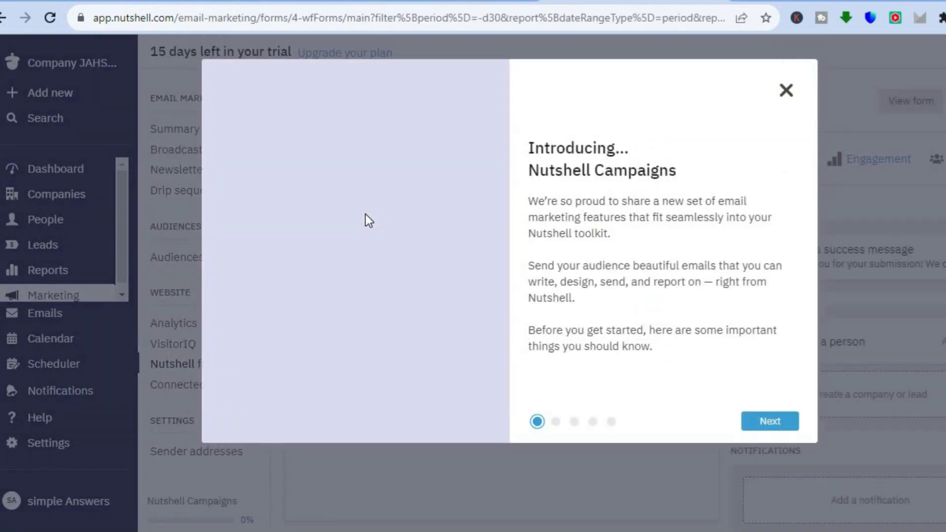
# Step through every Nutshell Campaigns introduction page to reveal the Copy of Contact us form
pyautogui.click(762, 423)
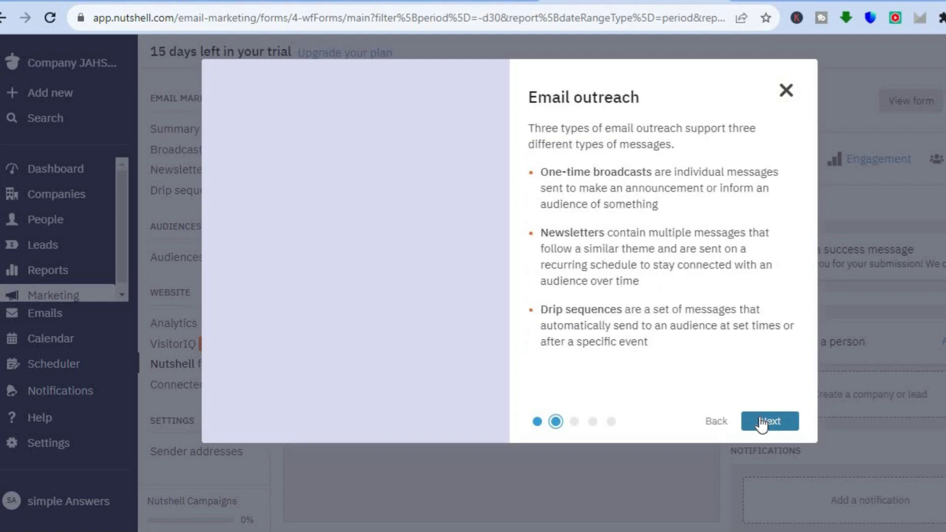
pyautogui.click(762, 422)
pyautogui.click(762, 422)
pyautogui.click(762, 423)
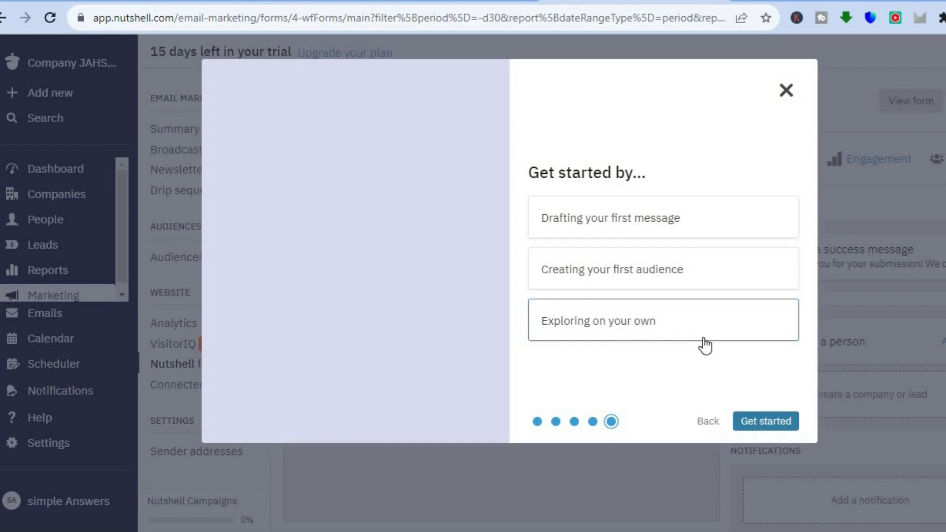
pyautogui.click(759, 427)
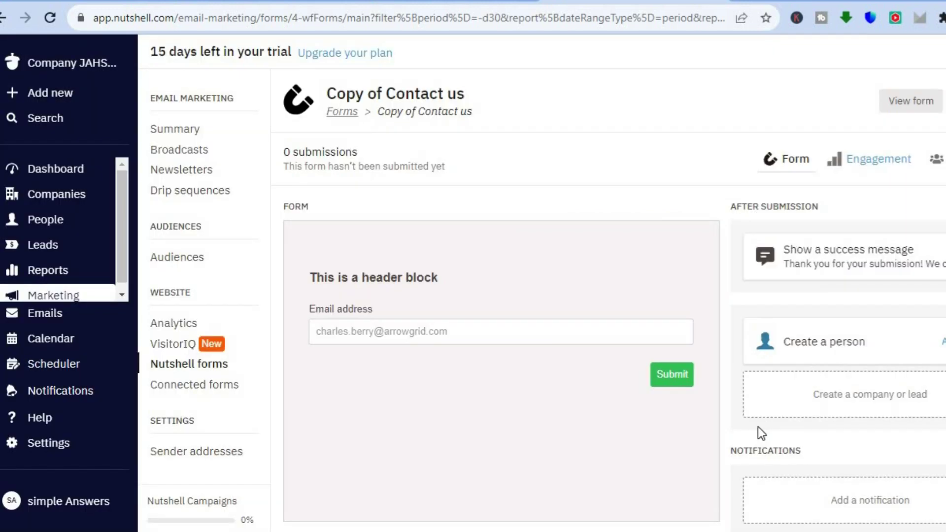
# Edit the Copy of Contact us form, view its embed code and URL, then go to Newsletters
pyautogui.moveTo(568, 389)
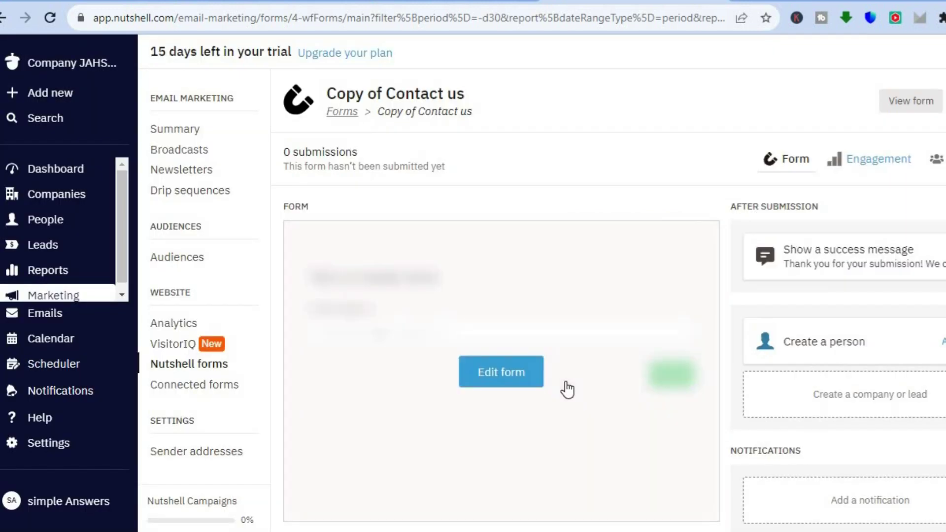
pyautogui.click(524, 386)
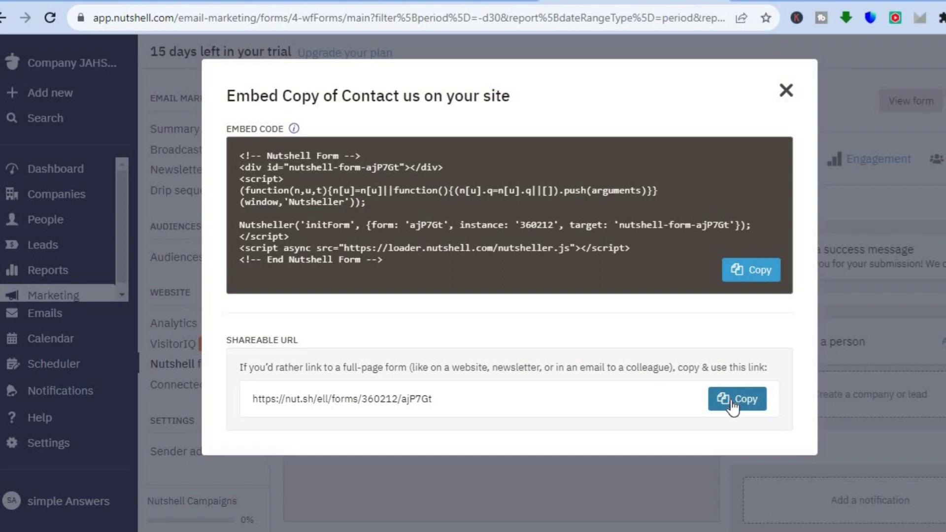
pyautogui.click(788, 96)
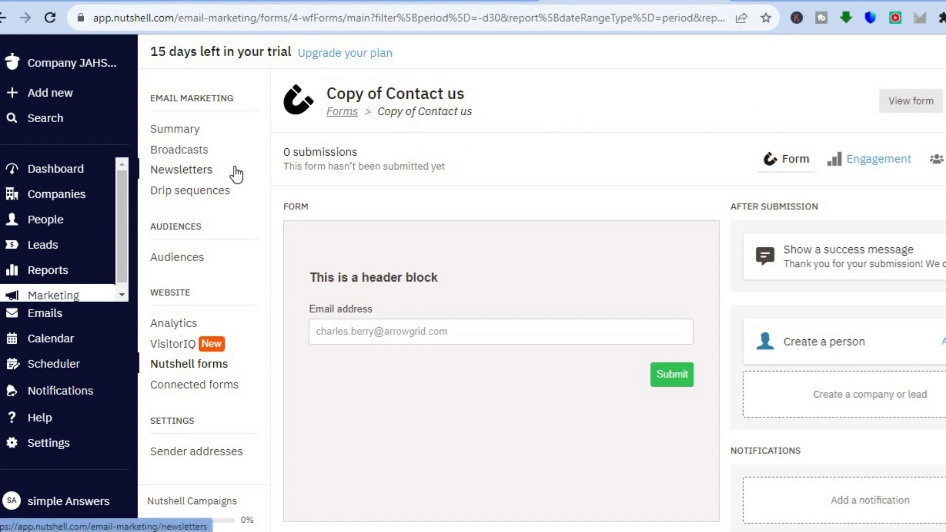
pyautogui.click(220, 174)
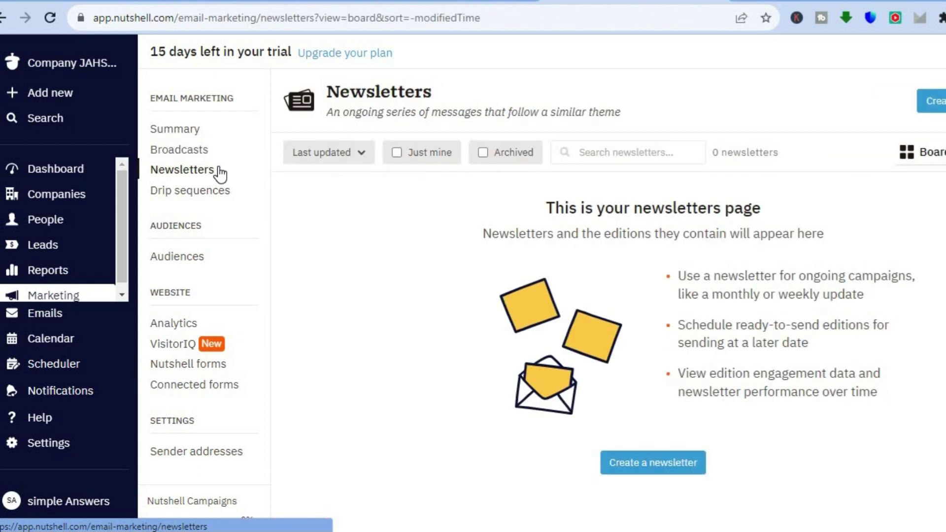
# Create a newsletter called 'test' and begin a new edition for it
pyautogui.click(663, 463)
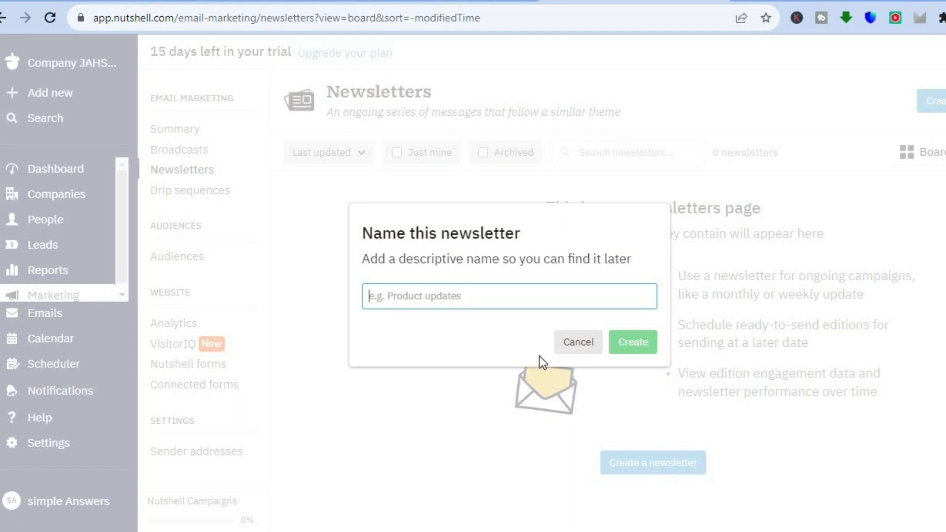
pyautogui.write('tes')
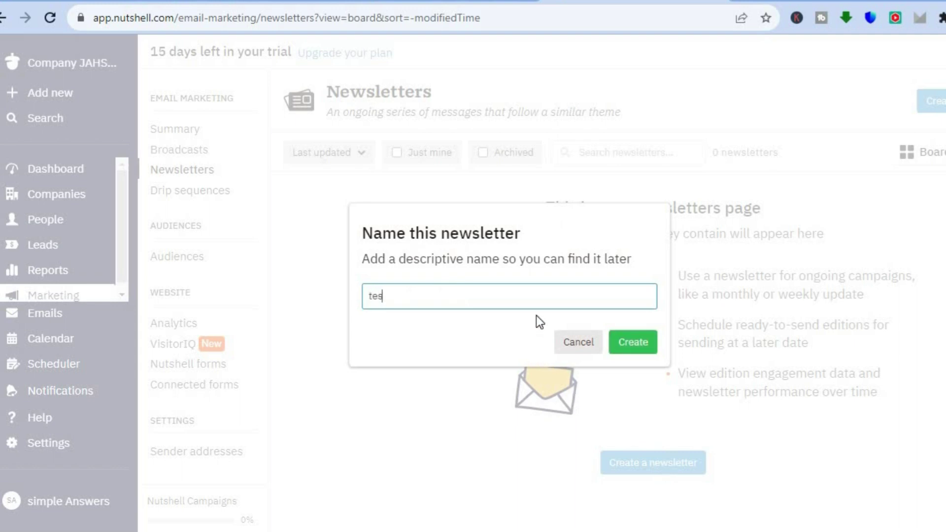
pyautogui.write('t')
pyautogui.click(630, 341)
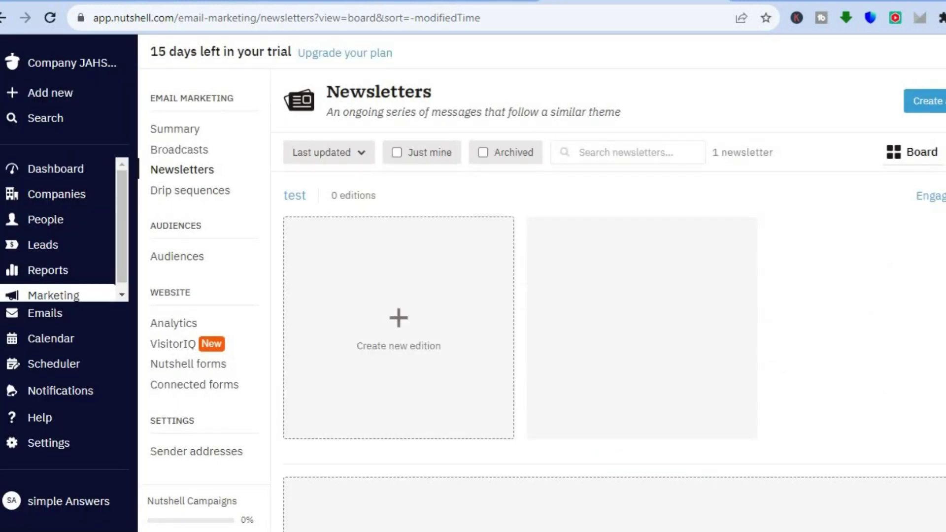
pyautogui.scroll(-3, 609, 300)
pyautogui.scroll(3, 609, 300)
pyautogui.click(404, 325)
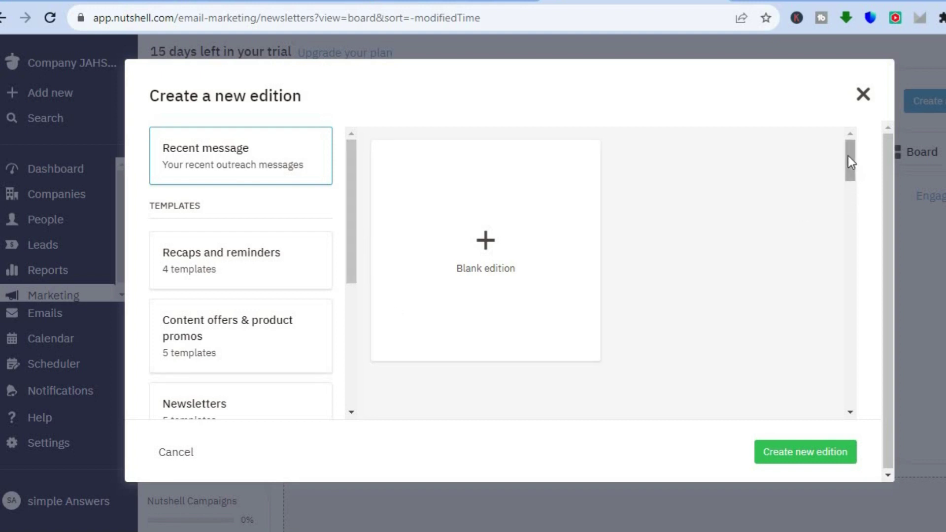
# Create an edition named 'test' from the Recaps and reminders 'Win-back with product spotlight' template
pyautogui.moveTo(847, 170); pyautogui.dragTo(849, 194)
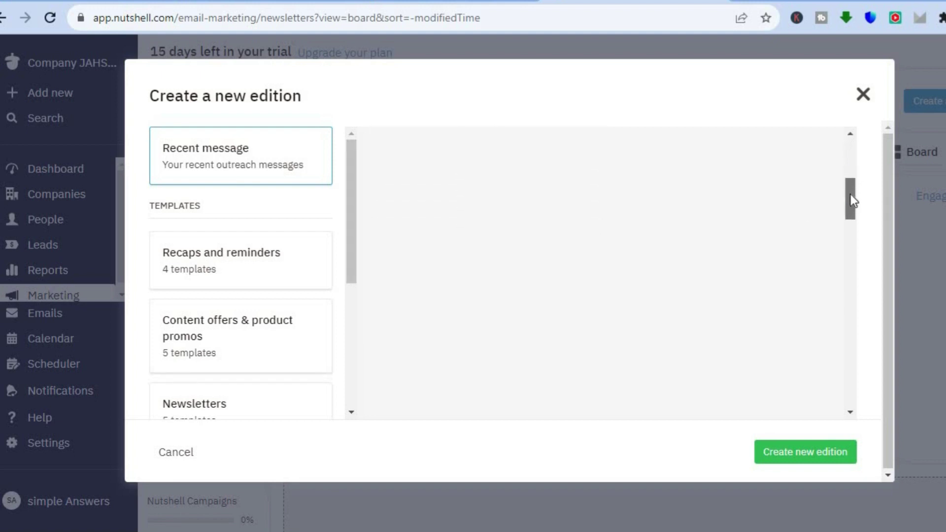
pyautogui.click(218, 269)
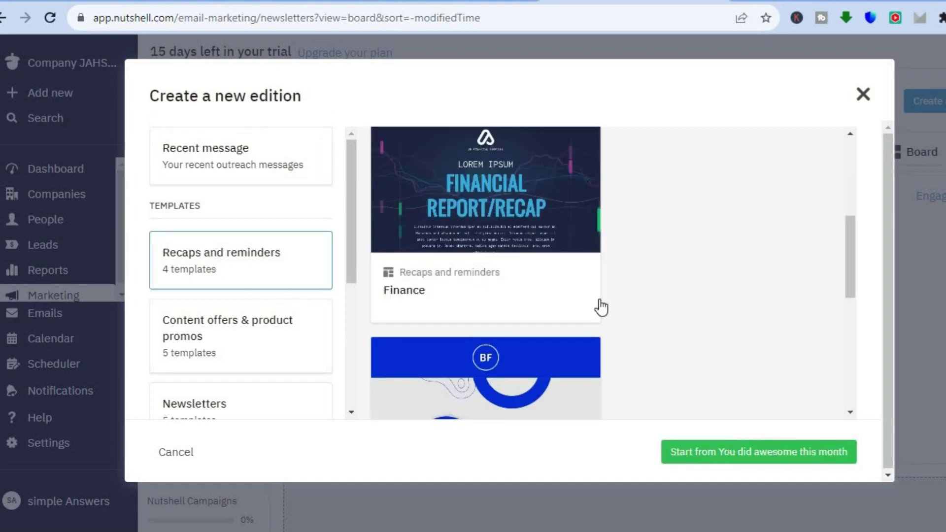
pyautogui.moveTo(847, 277); pyautogui.dragTo(841, 385)
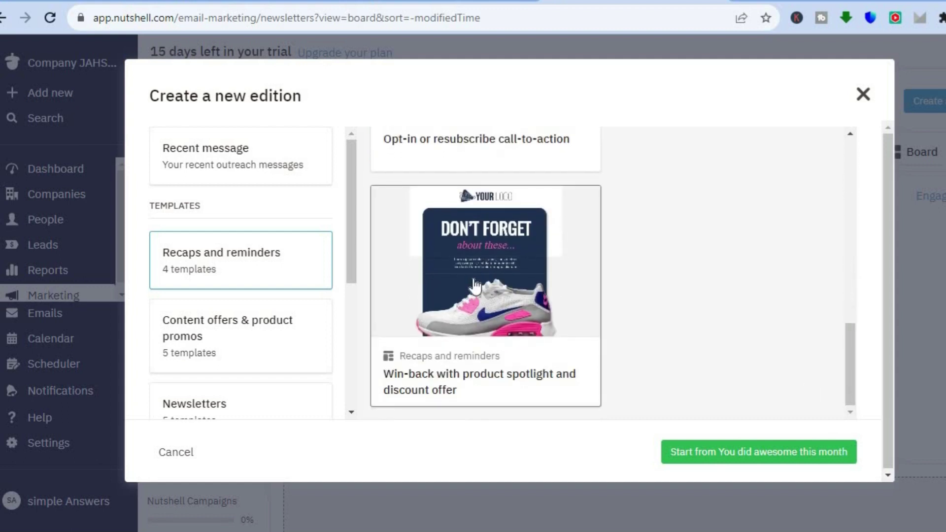
pyautogui.click(511, 286)
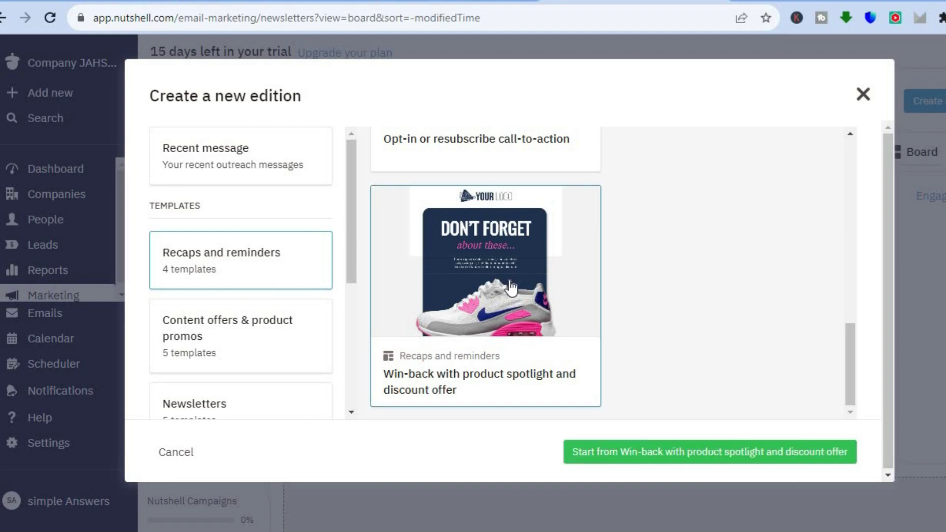
pyautogui.click(719, 452)
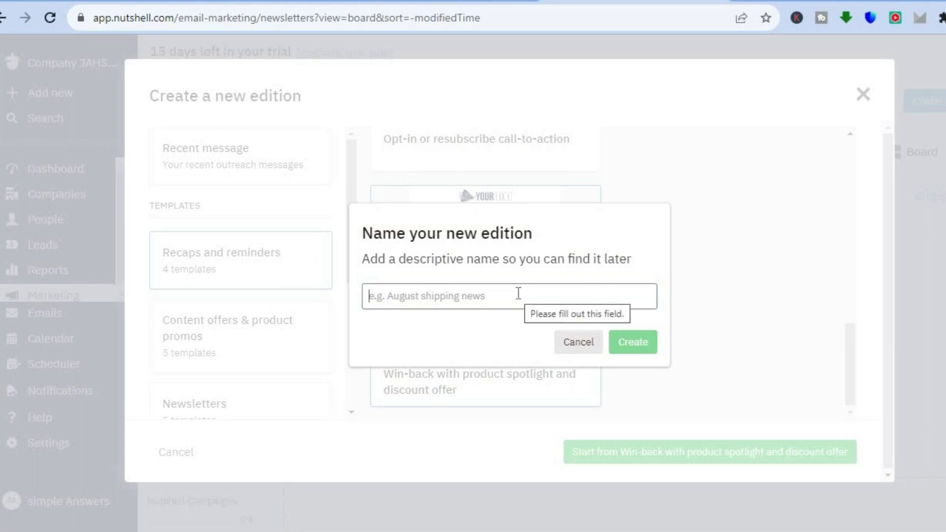
pyautogui.write('tes')
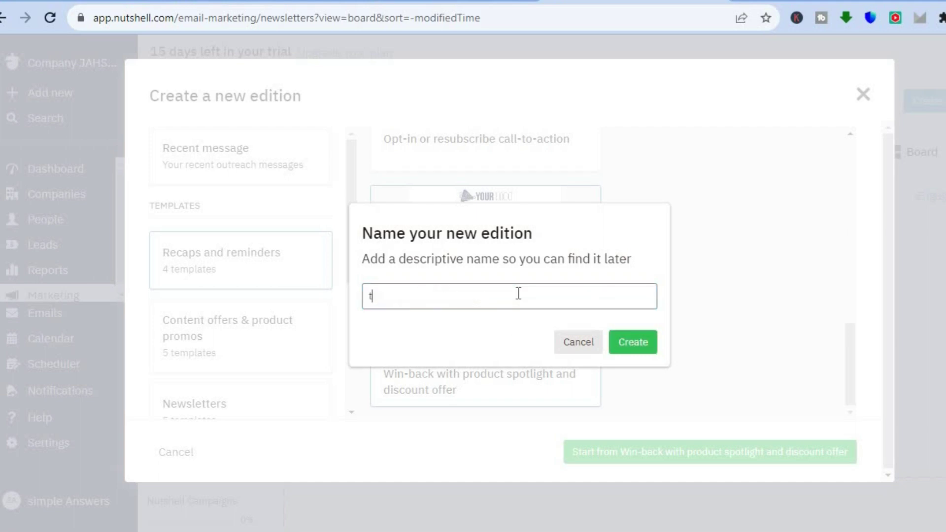
pyautogui.write('t')
pyautogui.click(625, 351)
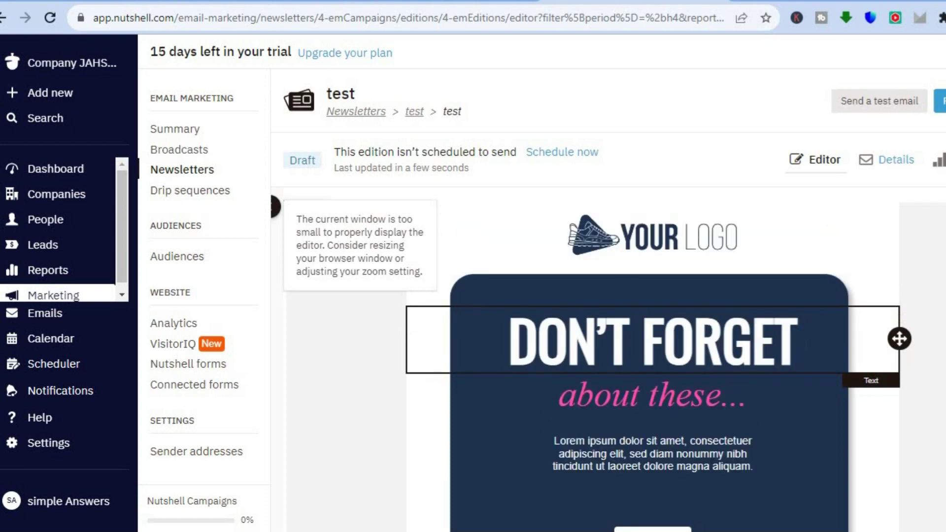
# Replace the DON'T FORGET headline with SIMPLE ANSWERS, then select the sneaker image and CLICK HERE blocks
pyautogui.click(809, 344)
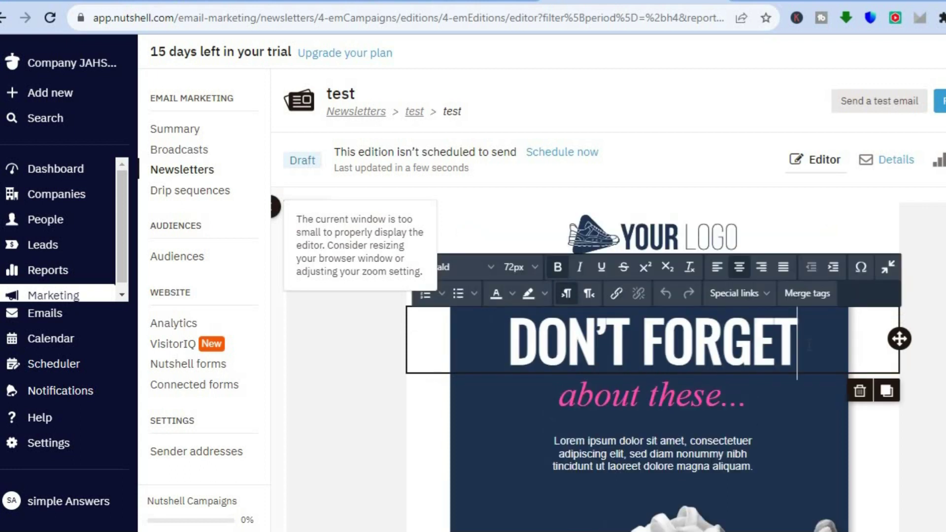
pyautogui.moveTo(797, 339); pyautogui.dragTo(512, 333)
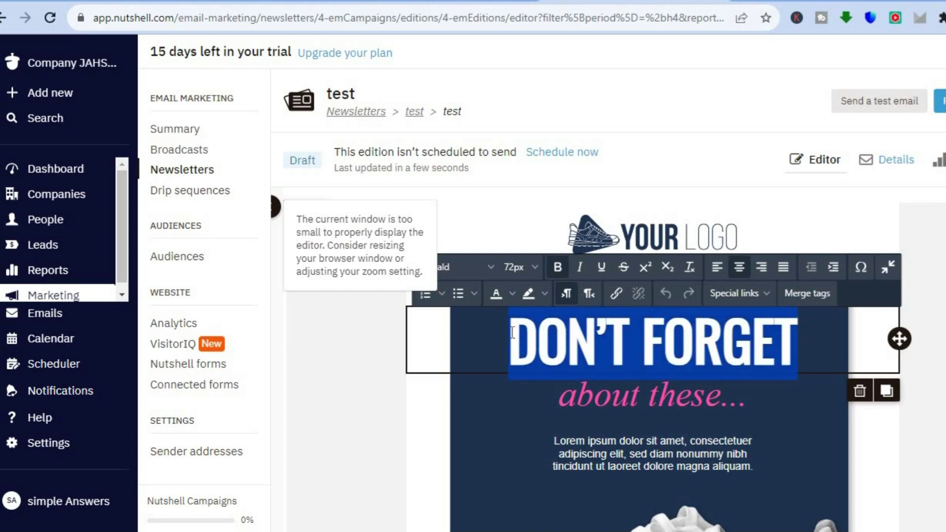
pyautogui.write('SIMP')
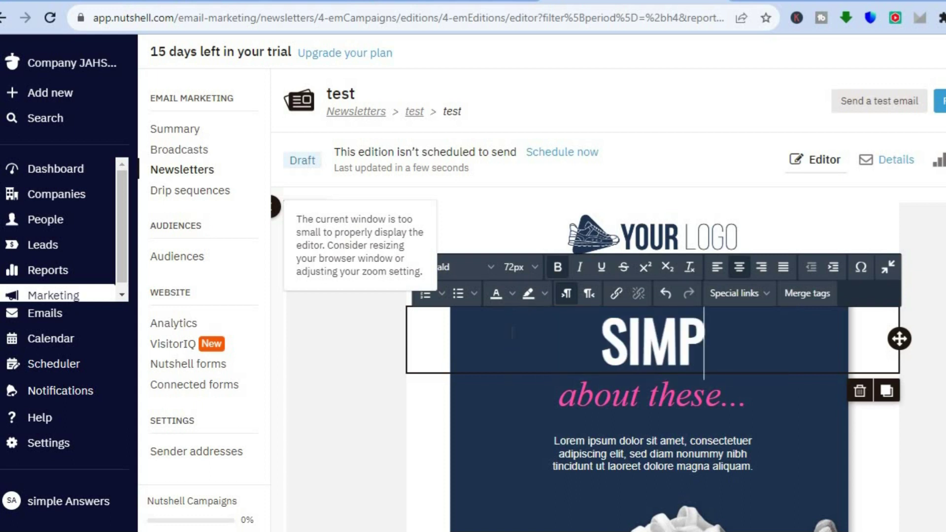
pyautogui.write('LE ANSWERS')
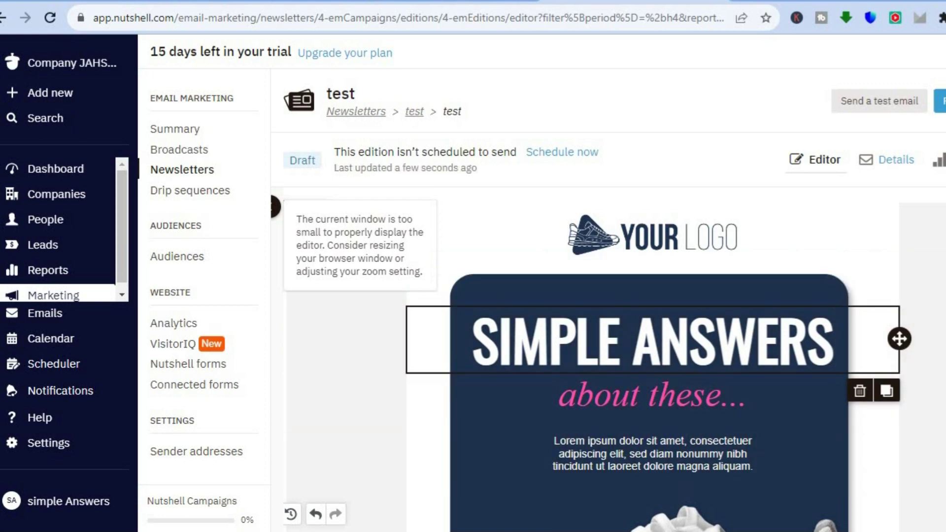
pyautogui.scroll(-7, 650, 359)
pyautogui.scroll(7, 650, 360)
pyautogui.scroll(-6, 760, 337)
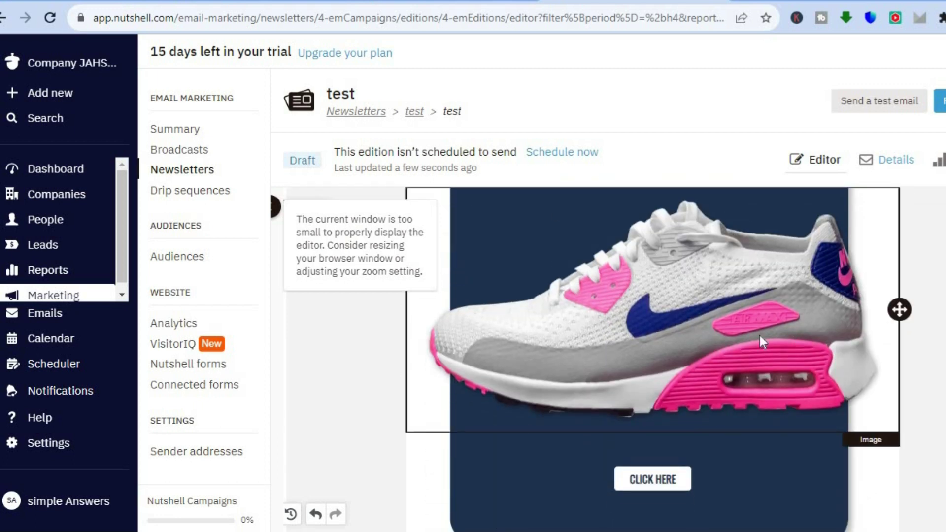
pyautogui.click(758, 333)
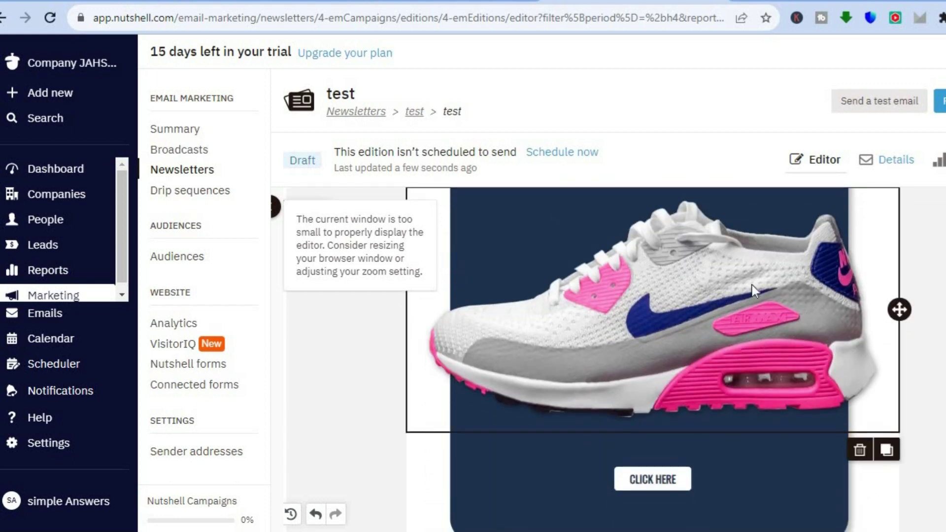
pyautogui.click(648, 479)
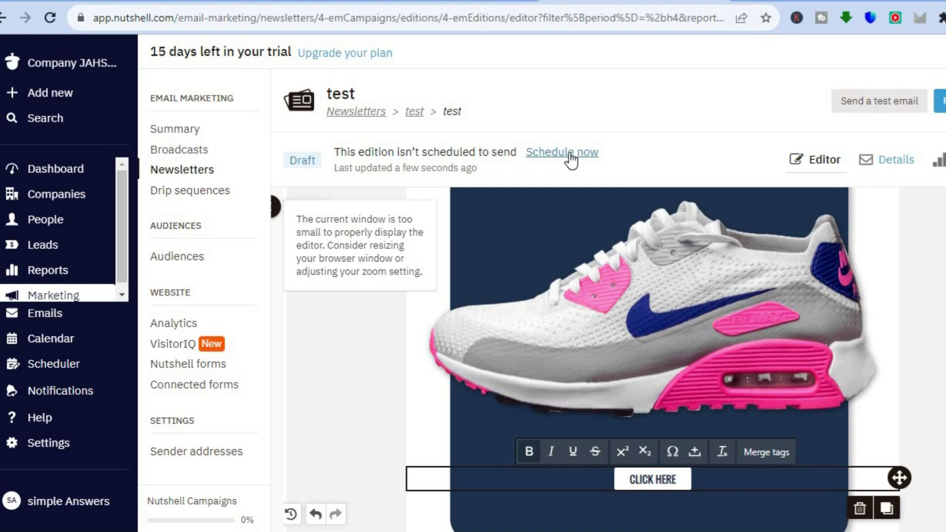
# Dismiss the drip sequences introduction, cancel a new drip sequence, then check today's calendar activities
pyautogui.click(192, 198)
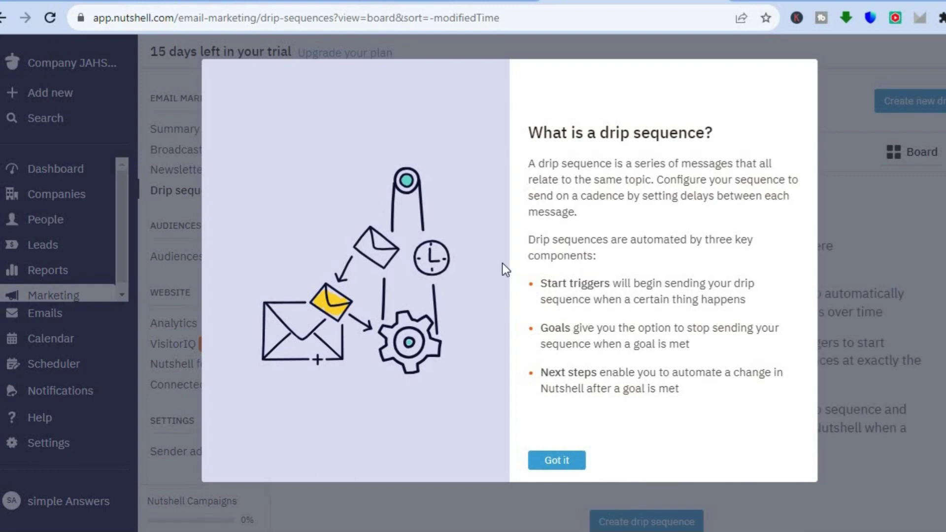
pyautogui.click(558, 464)
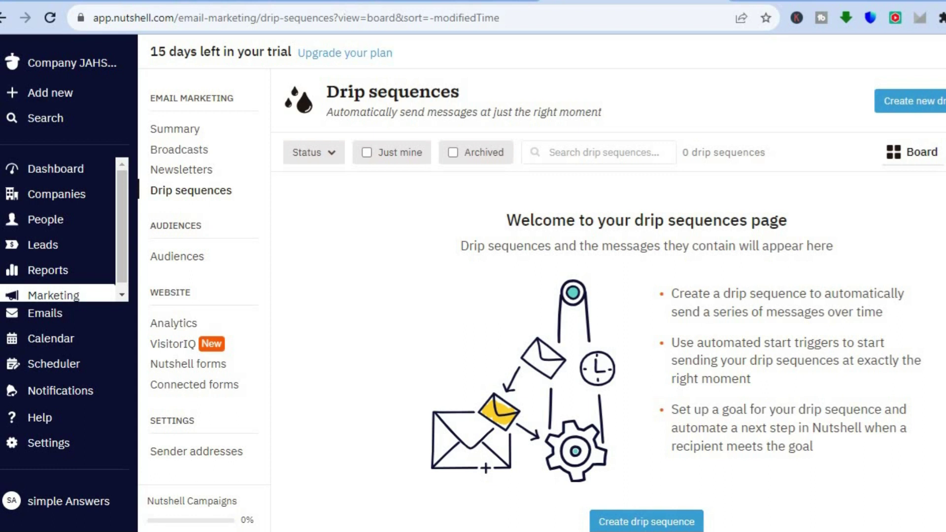
pyautogui.scroll(-1, 755, 437)
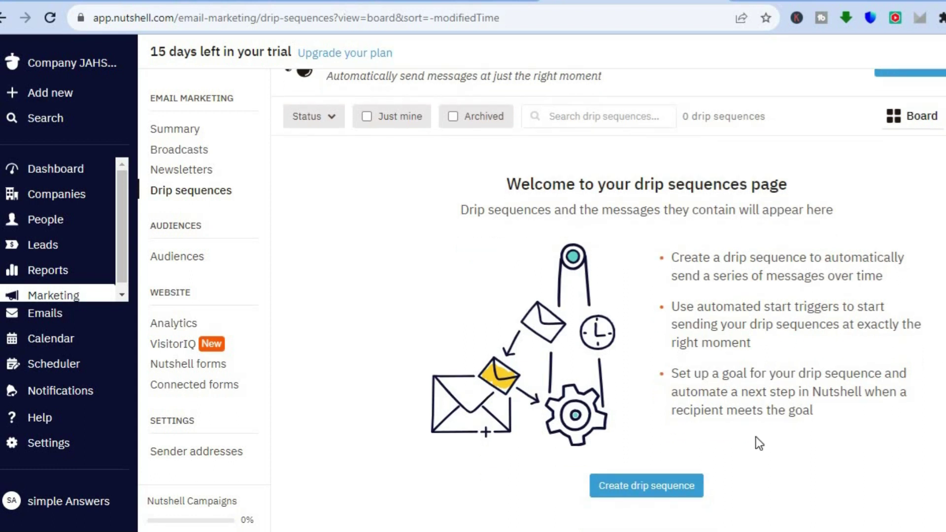
pyautogui.click(641, 493)
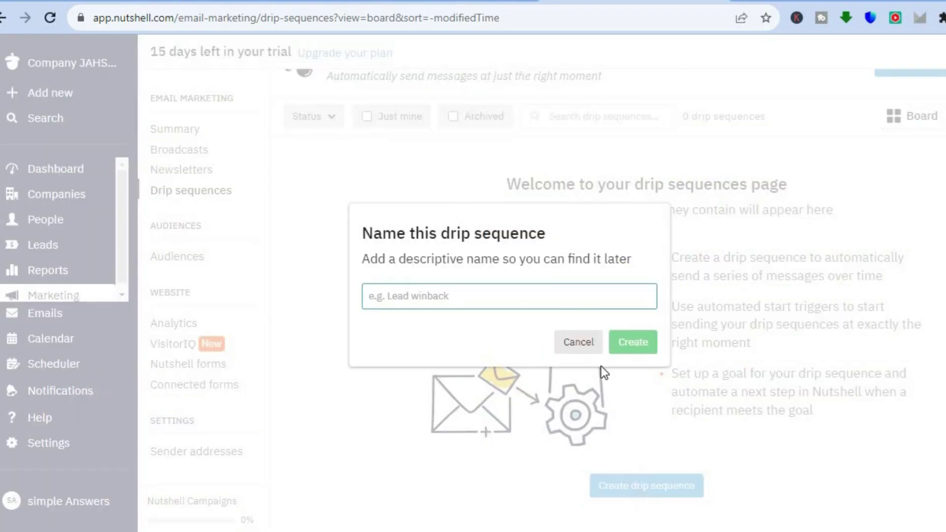
pyautogui.click(578, 343)
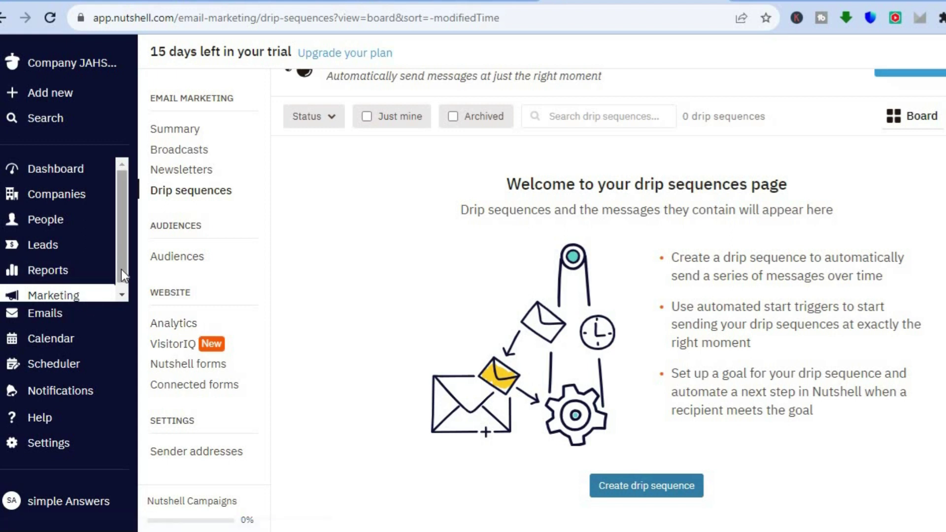
pyautogui.moveTo(121, 274); pyautogui.dragTo(122, 295)
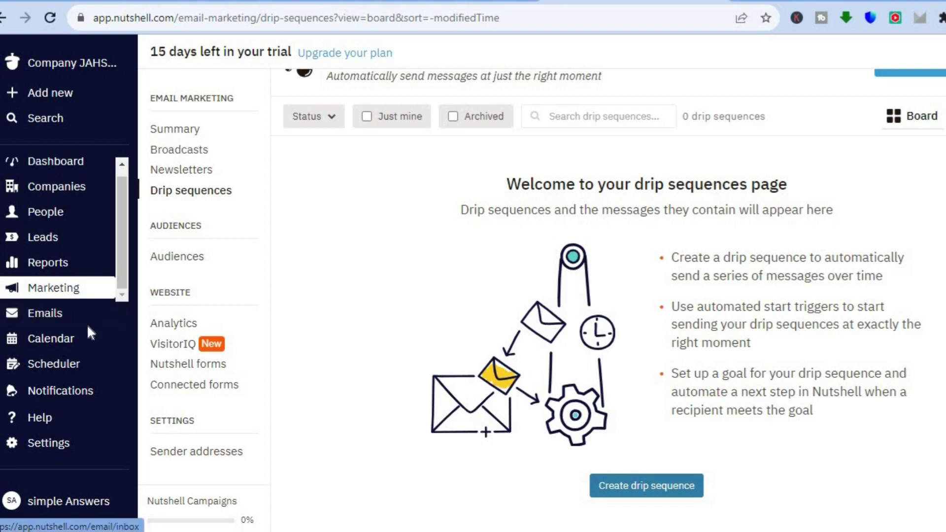
pyautogui.click(80, 344)
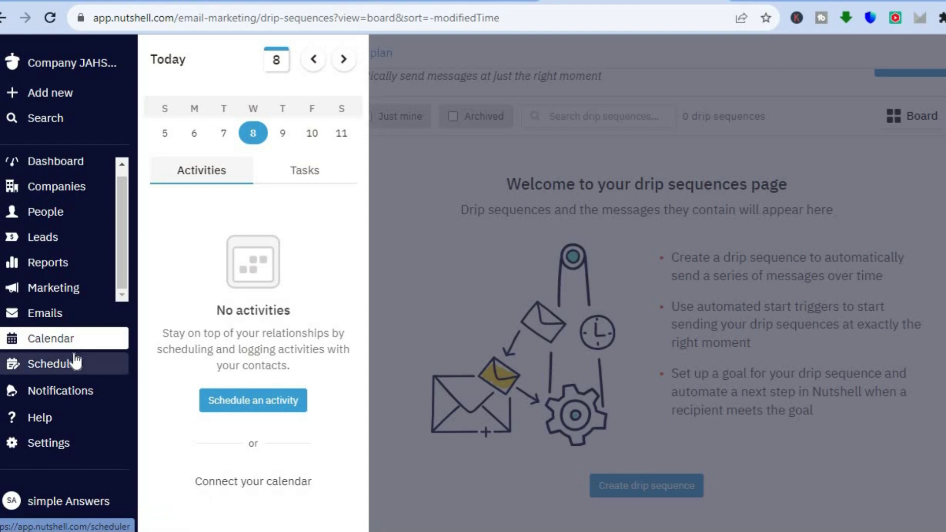
# Go to the Scheduler, close its onboarding introduction, and begin a new meeting
pyautogui.click(59, 367)
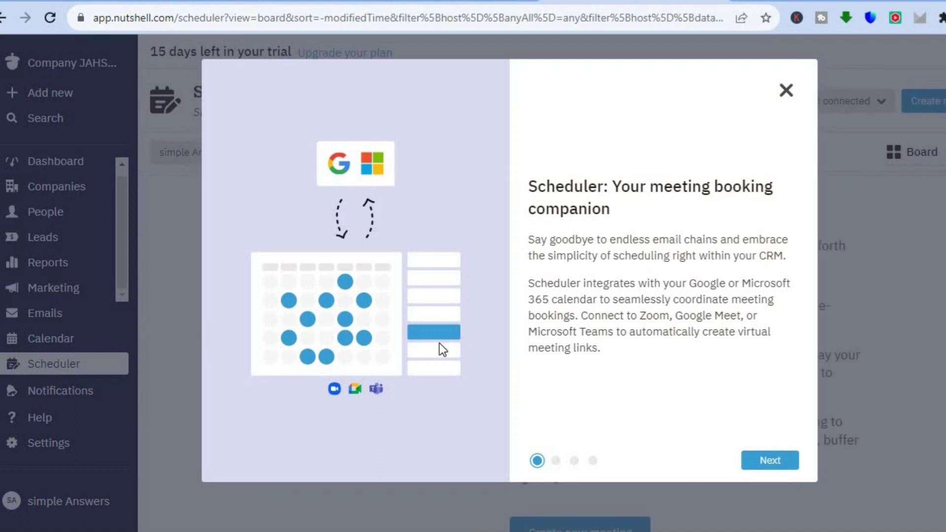
pyautogui.click(798, 94)
pyautogui.scroll(-2, 921, 254)
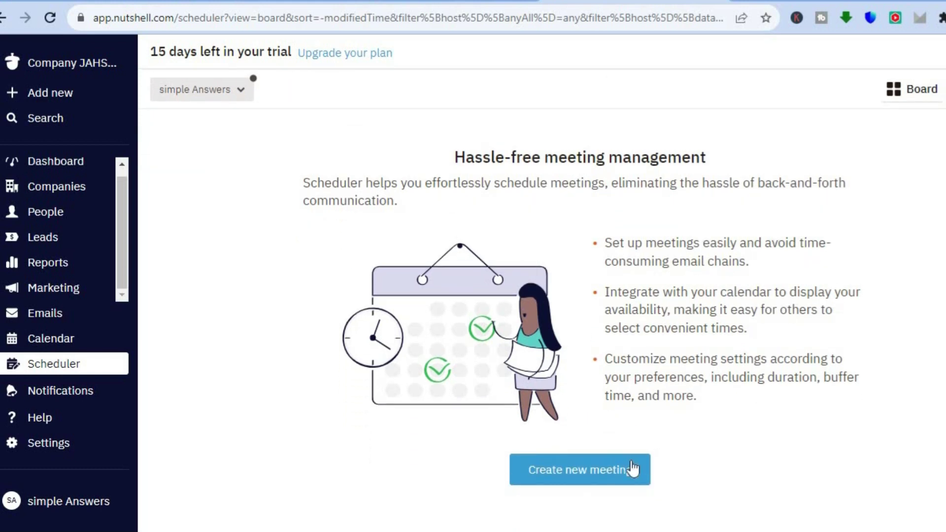
pyautogui.click(617, 470)
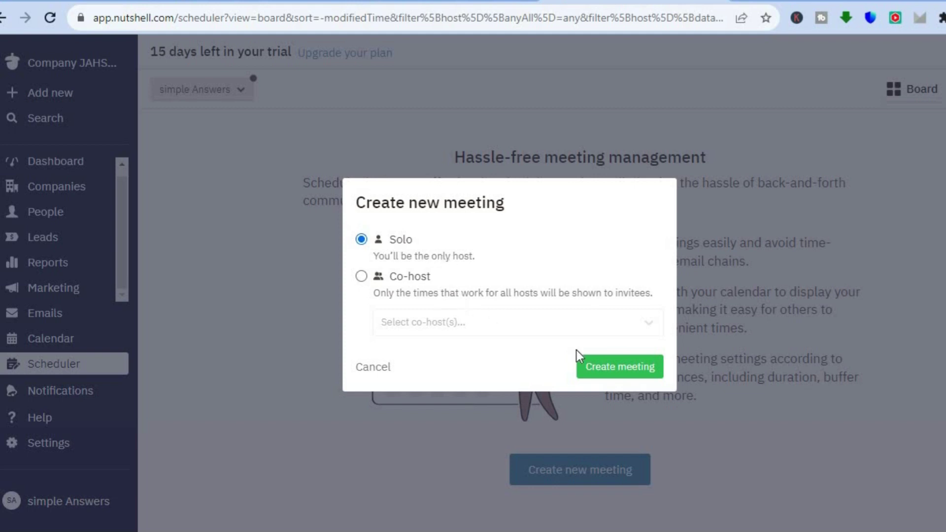
# Create a solo-hosted meeting and save it under the default name '30-minute discovery call'
pyautogui.click(638, 373)
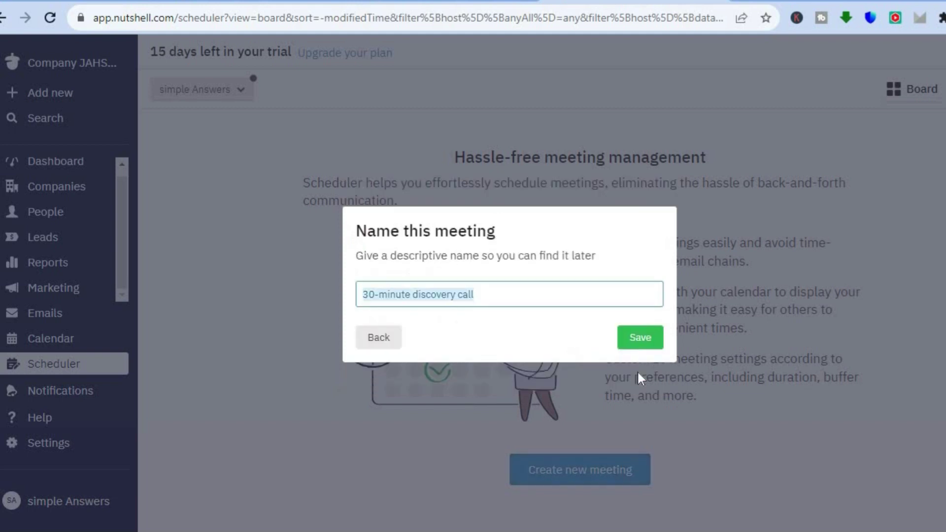
pyautogui.click(637, 339)
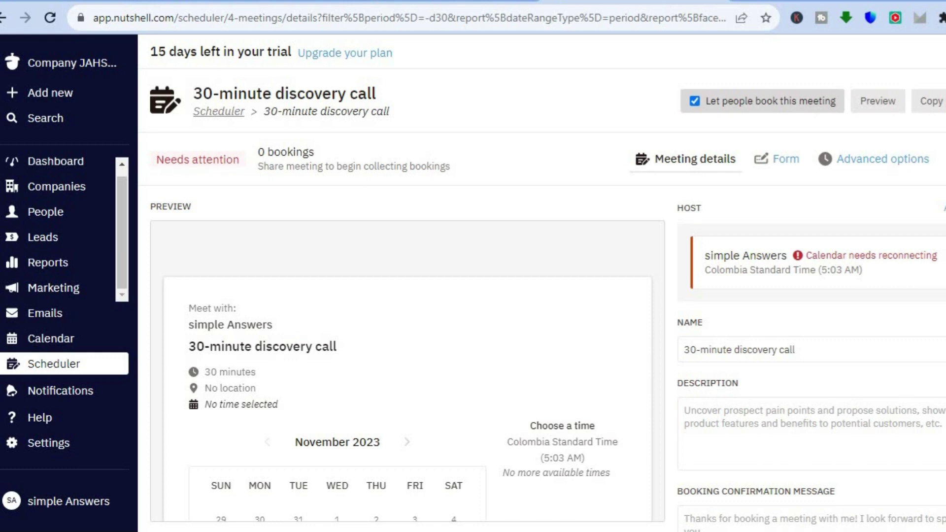
pyautogui.scroll(-2, 811, 365)
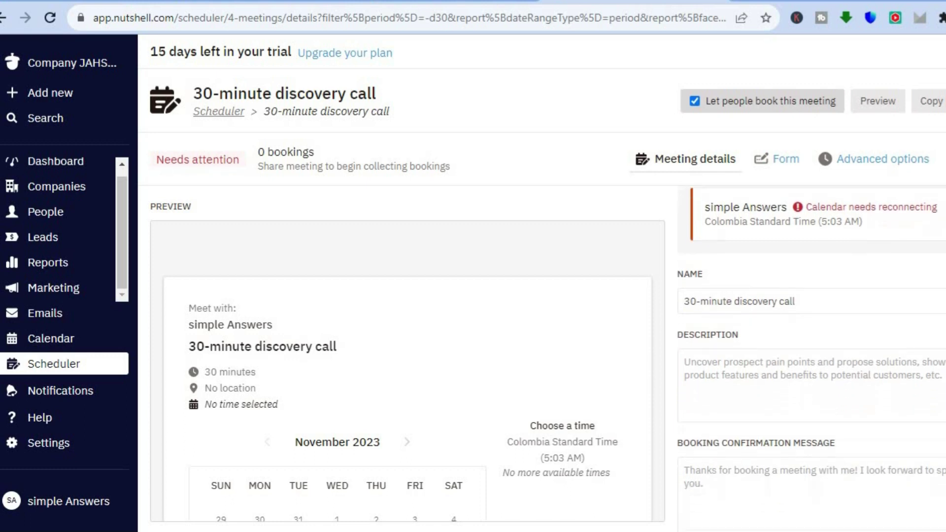